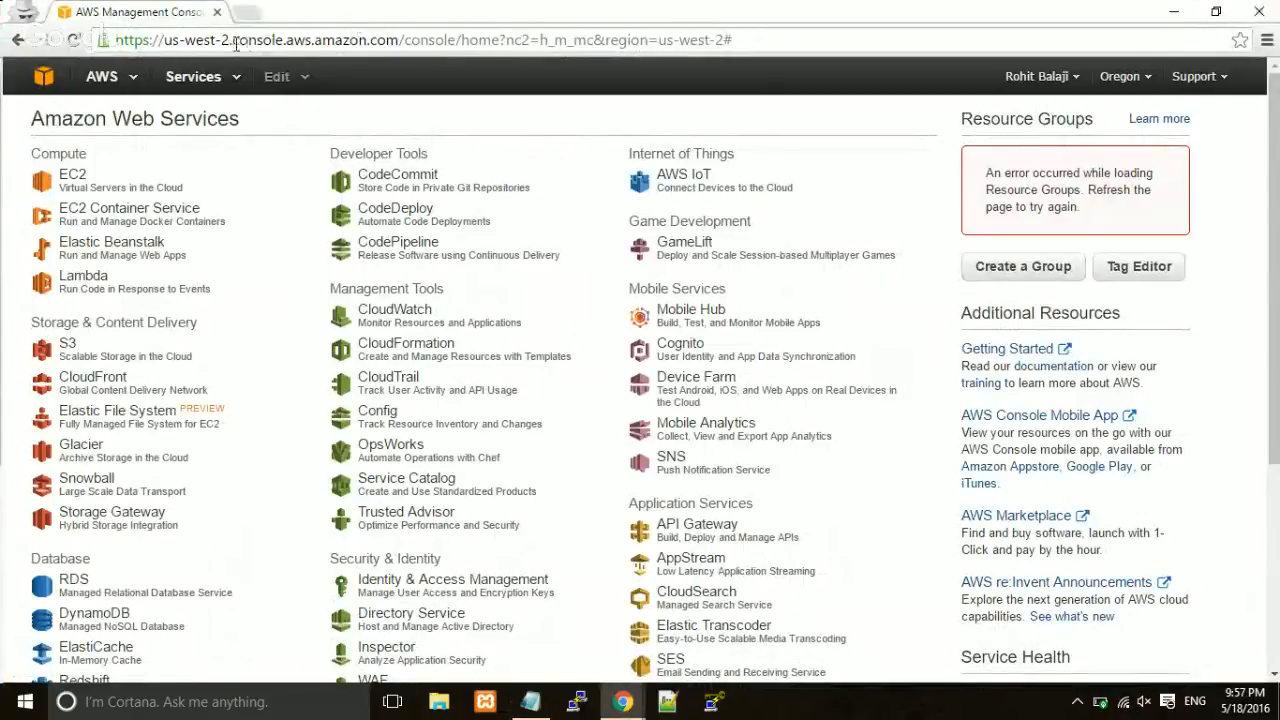
Open the EC2 Management Console from the Compute services on the console home page.
drag(232, 42, 413, 43)
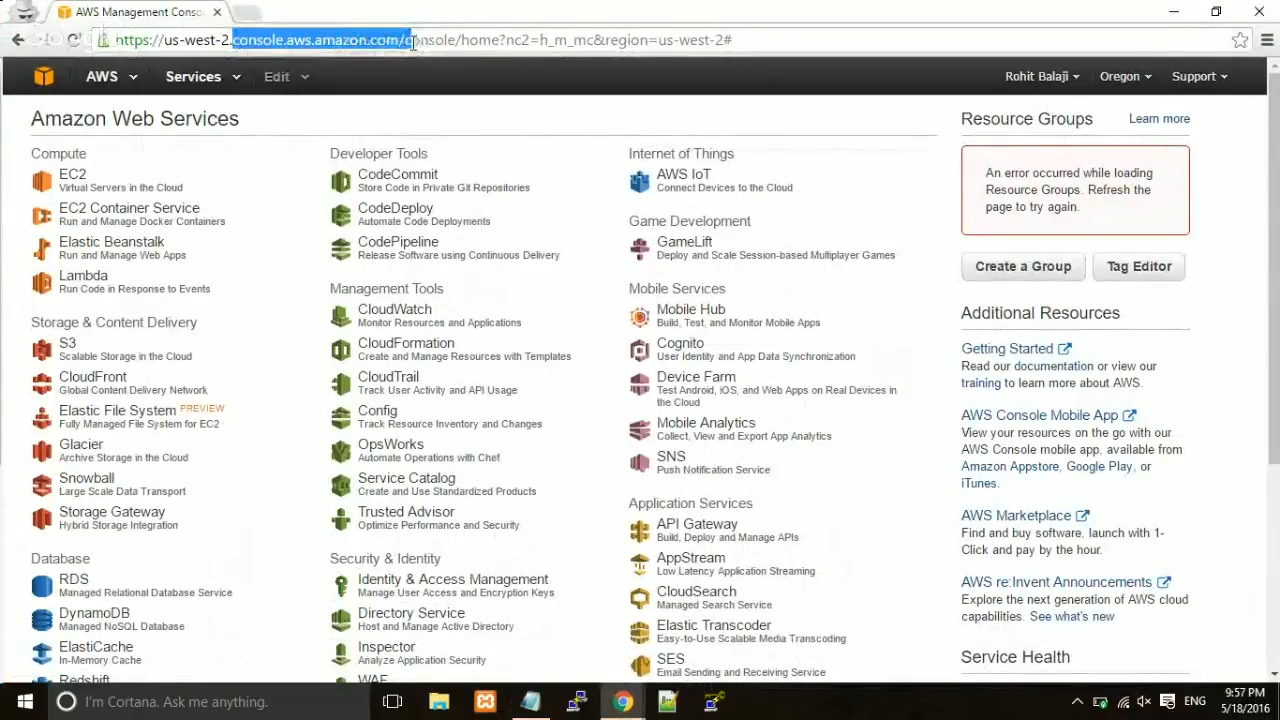
click(422, 68)
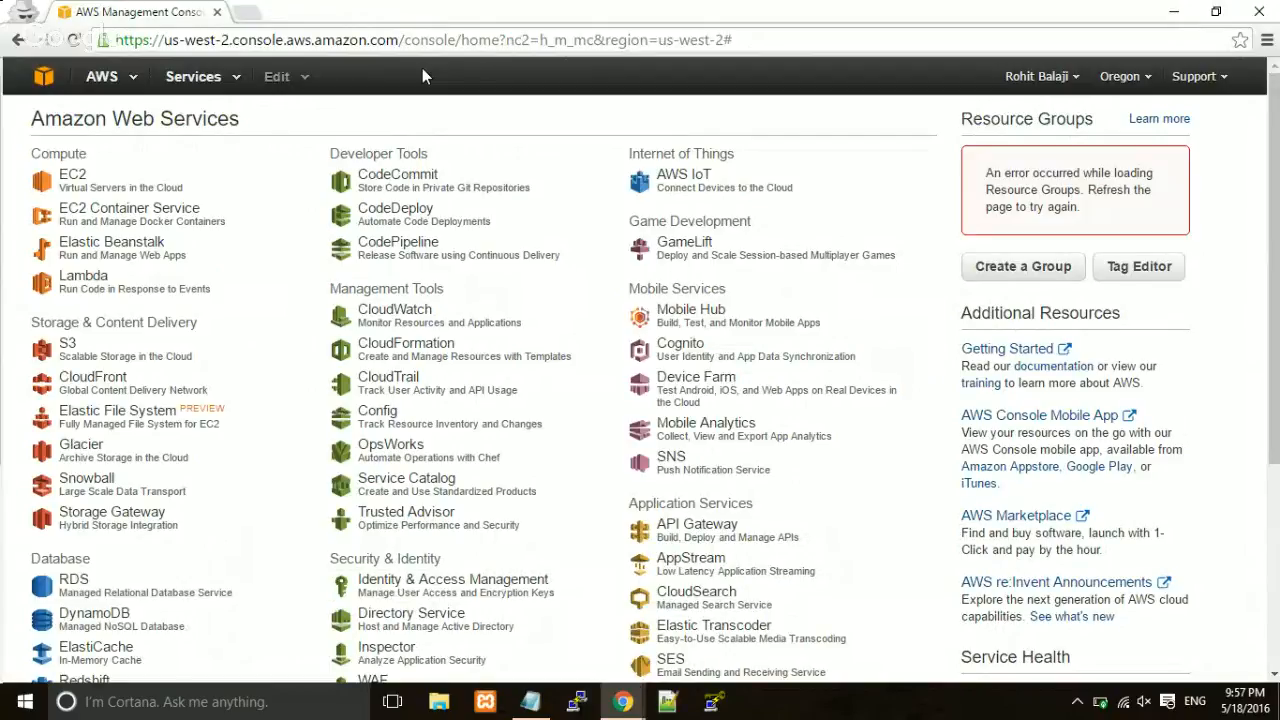
click(70, 187)
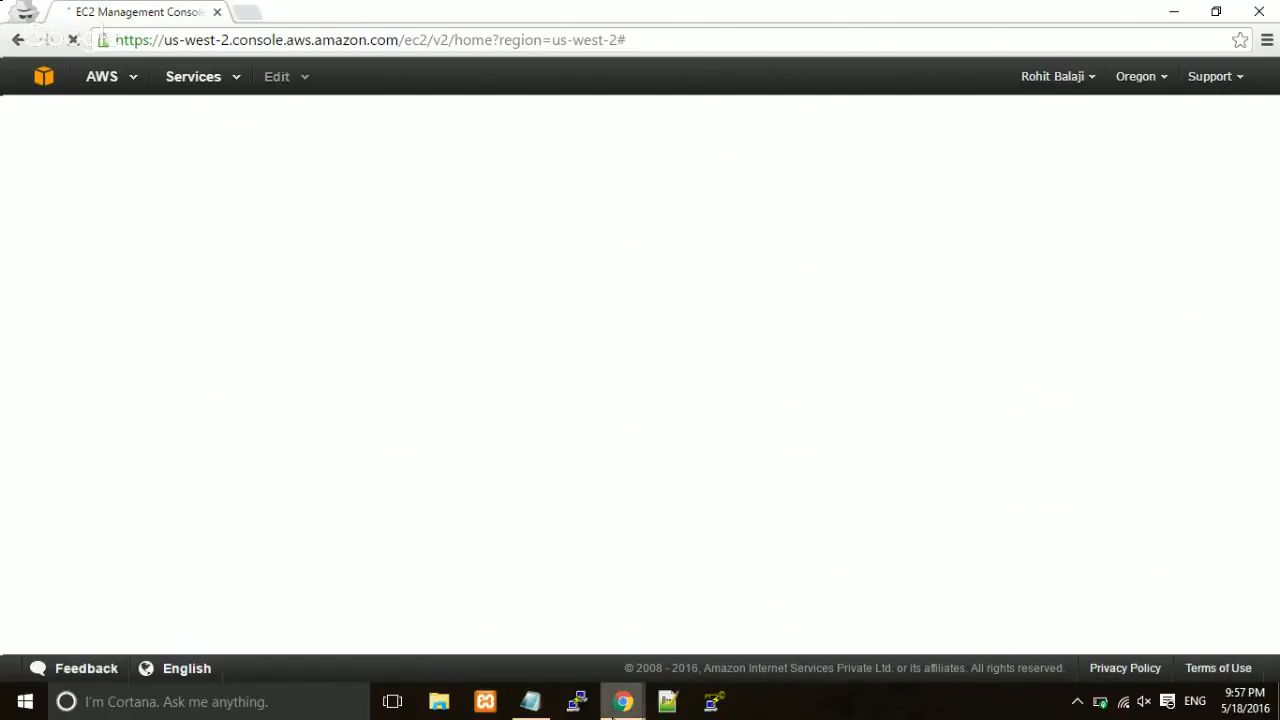
mouse_move(615, 705)
click(544, 652)
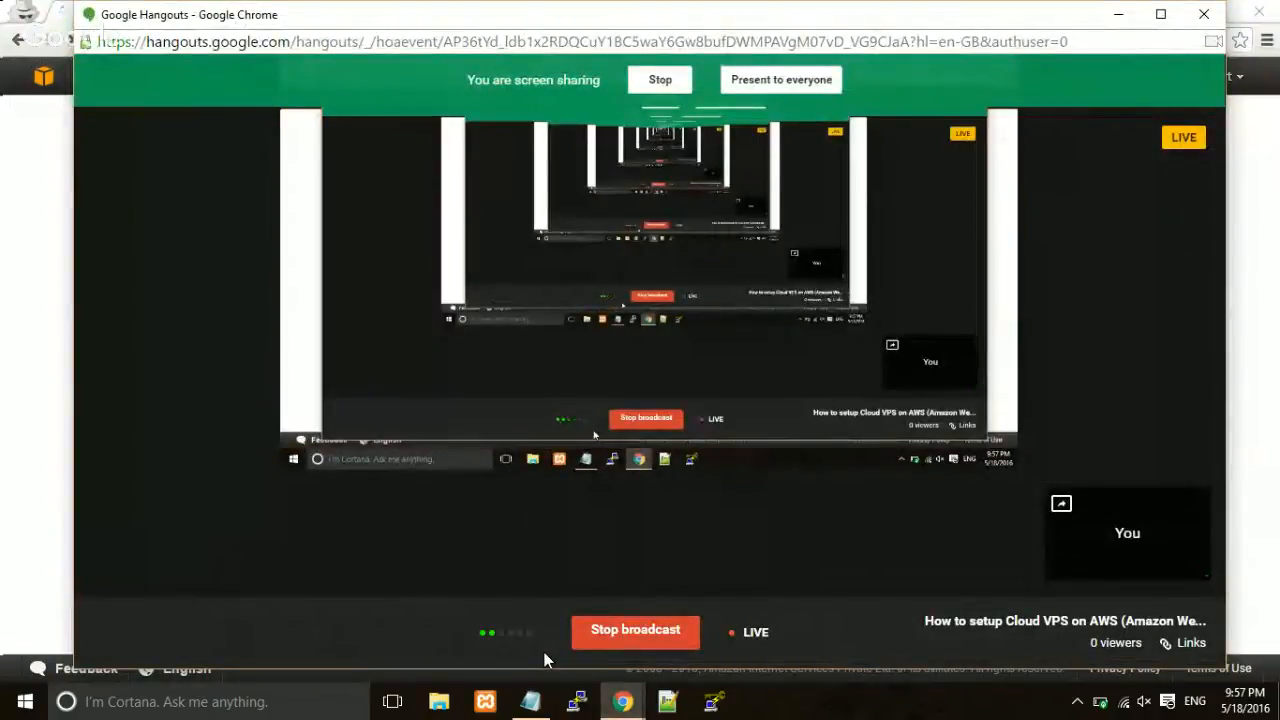
mouse_move(792, 215)
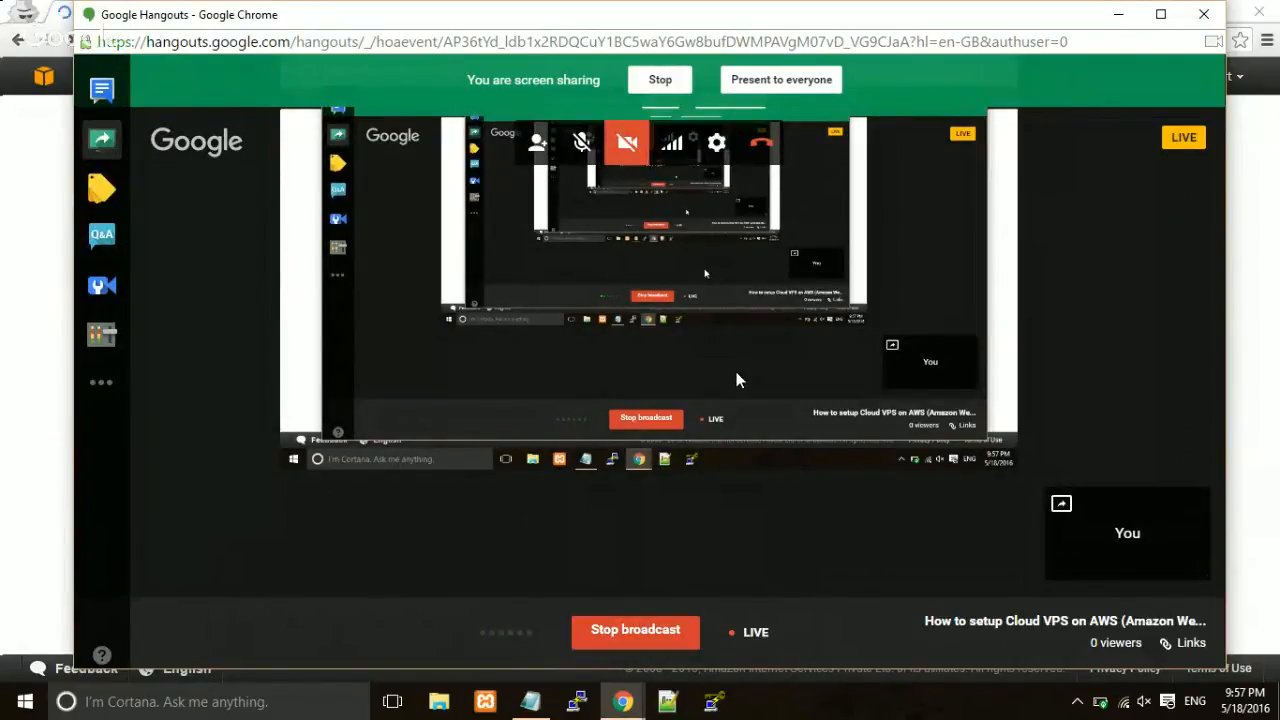
click(1118, 14)
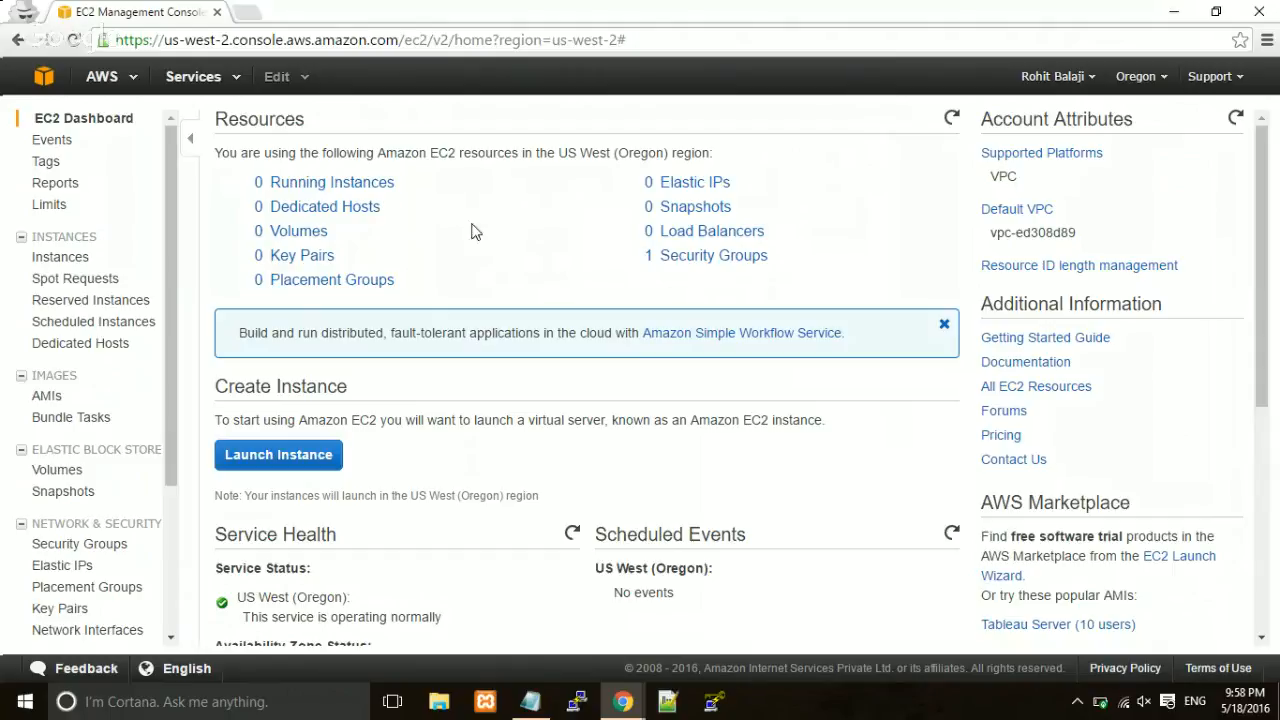
Launch a new instance based on the Ubuntu Server 14.04 LTS Quick Start image.
click(276, 456)
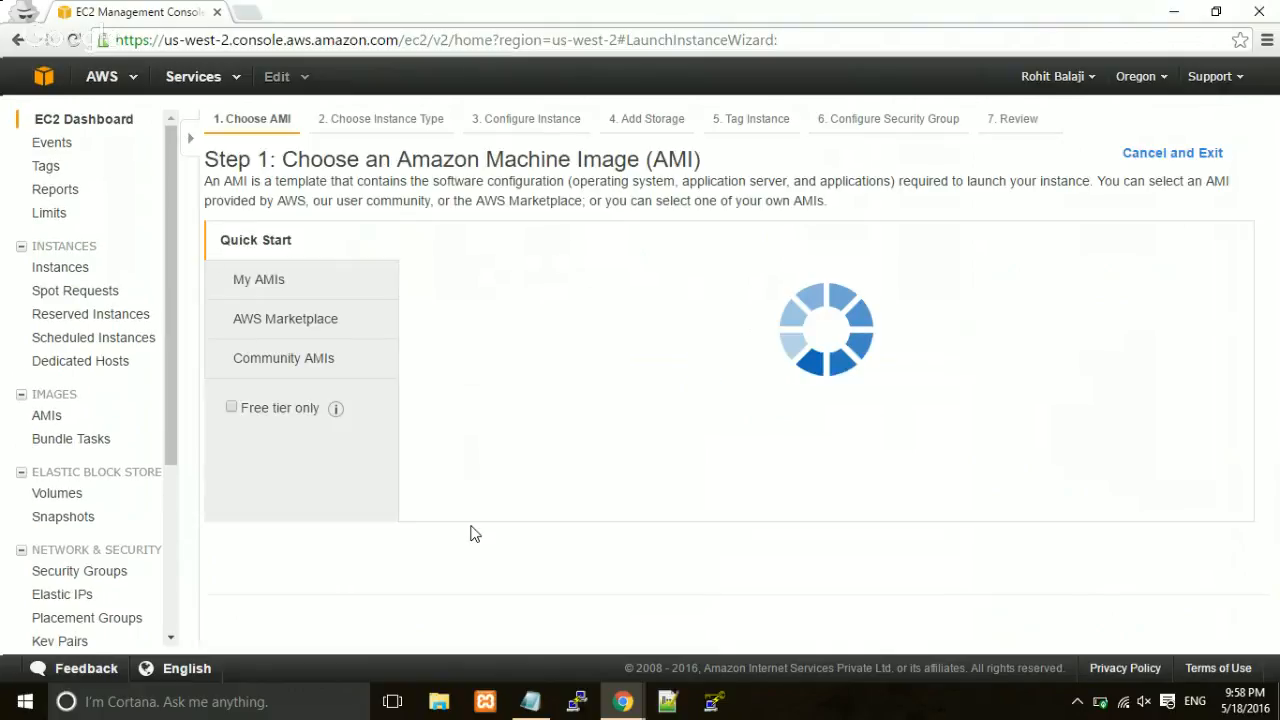
scroll(507, 485, down, 3)
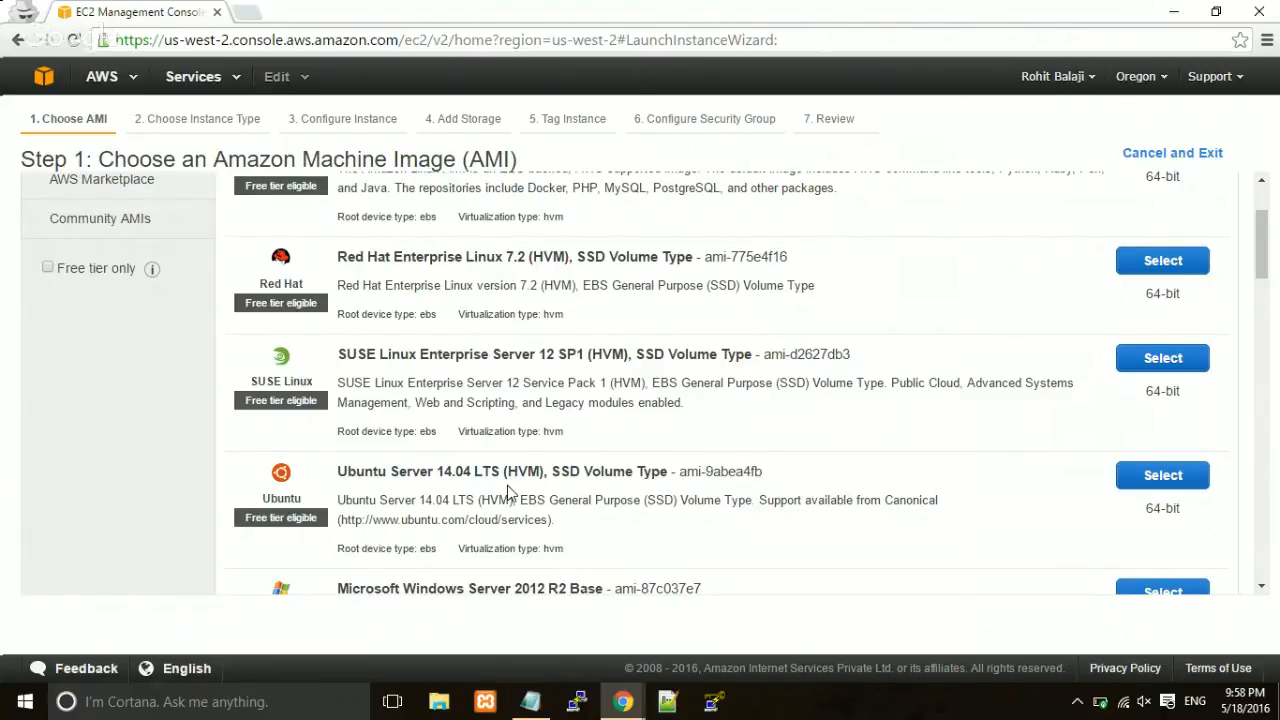
click(1160, 482)
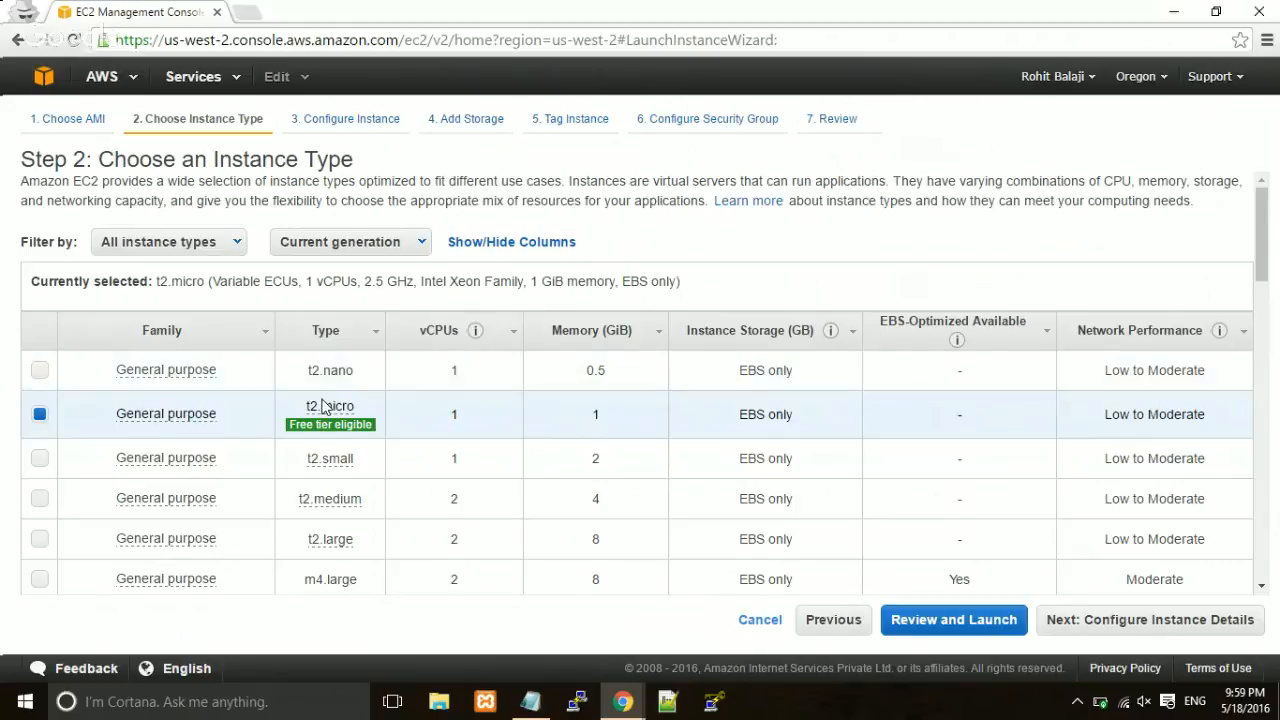
mouse_move(322, 406)
mouse_move(403, 443)
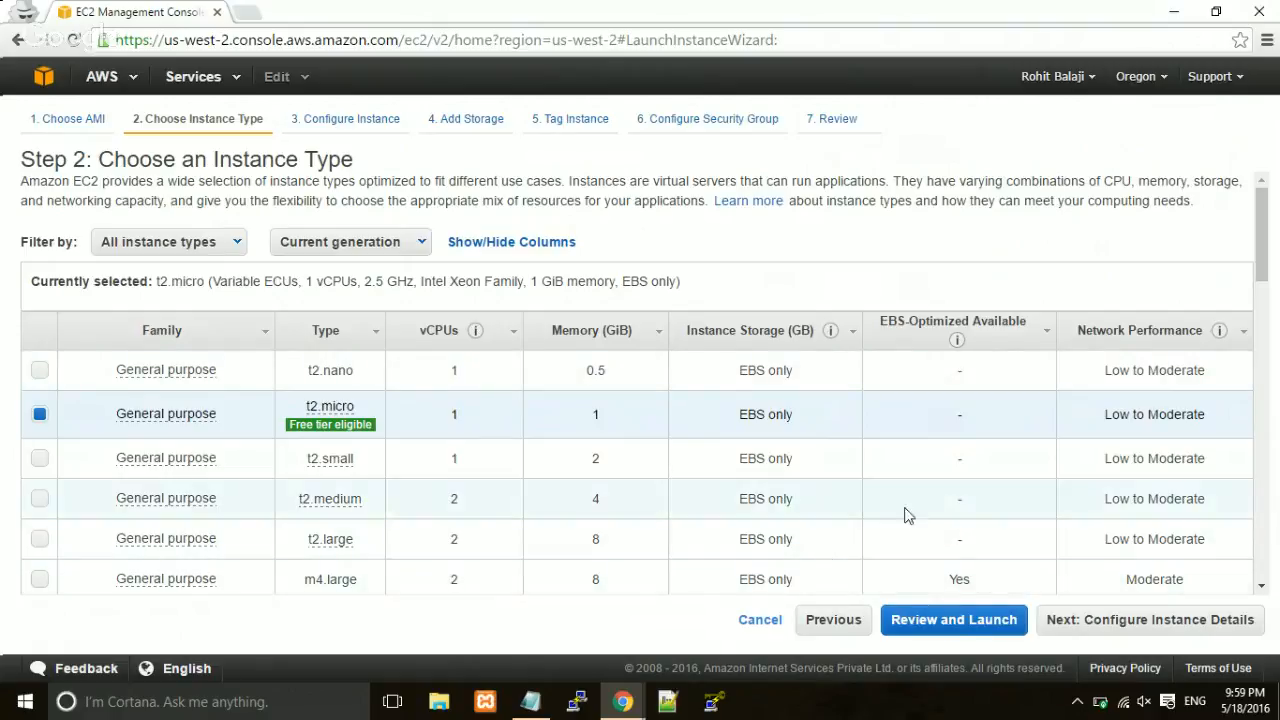
Accept the default instance details and advance to the 8 GiB root volume storage settings.
click(1177, 620)
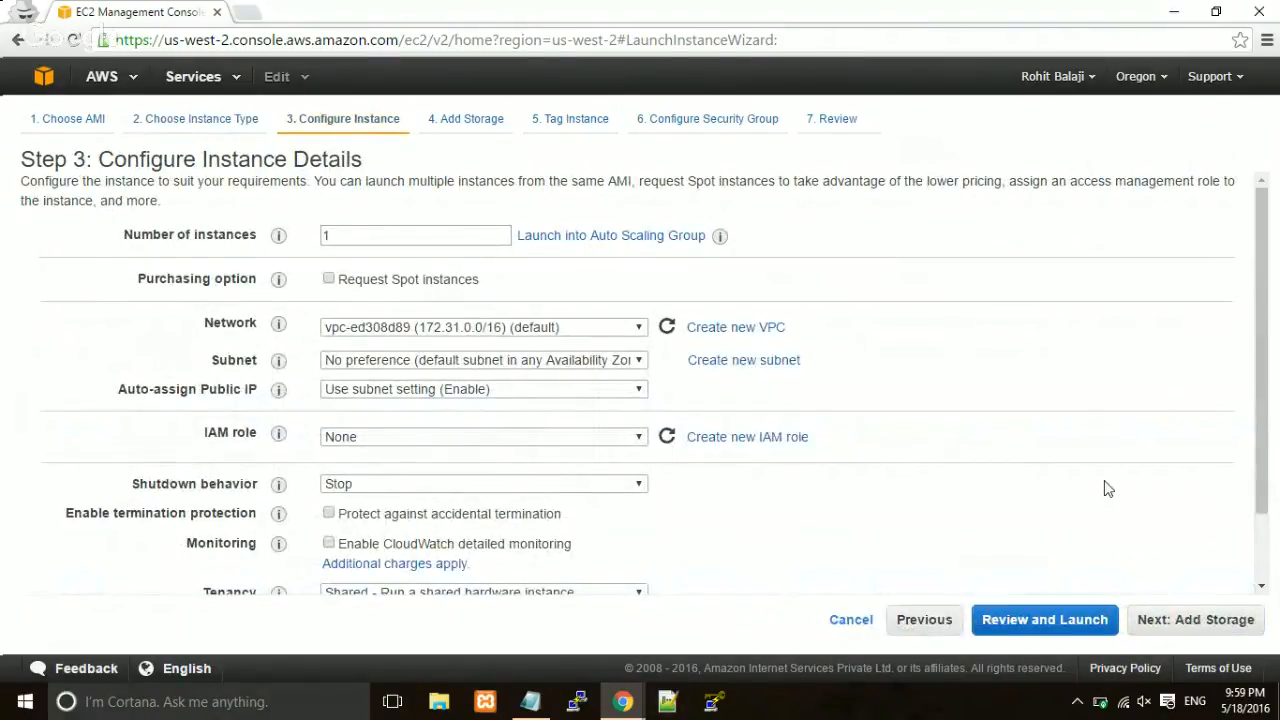
scroll(1104, 480, down, 1)
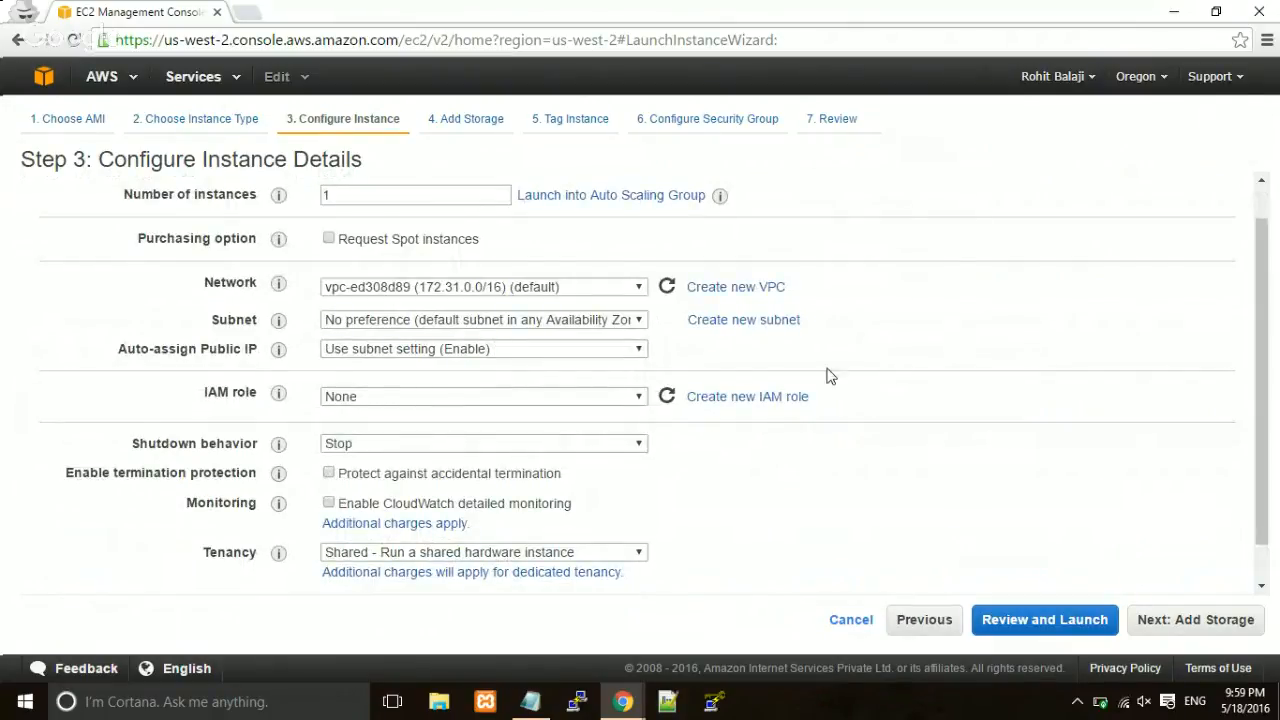
click(1163, 630)
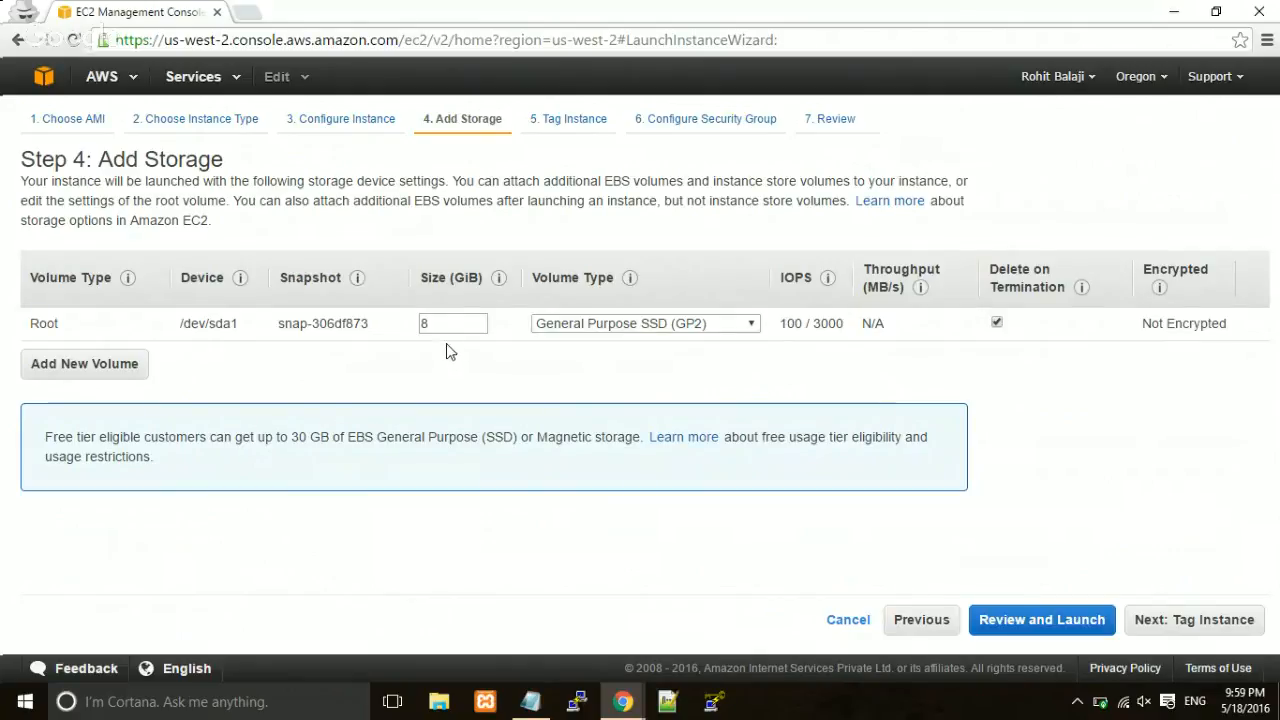
Change the root volume size from 8 to 30 GiB and proceed to tagging.
double_click(423, 324)
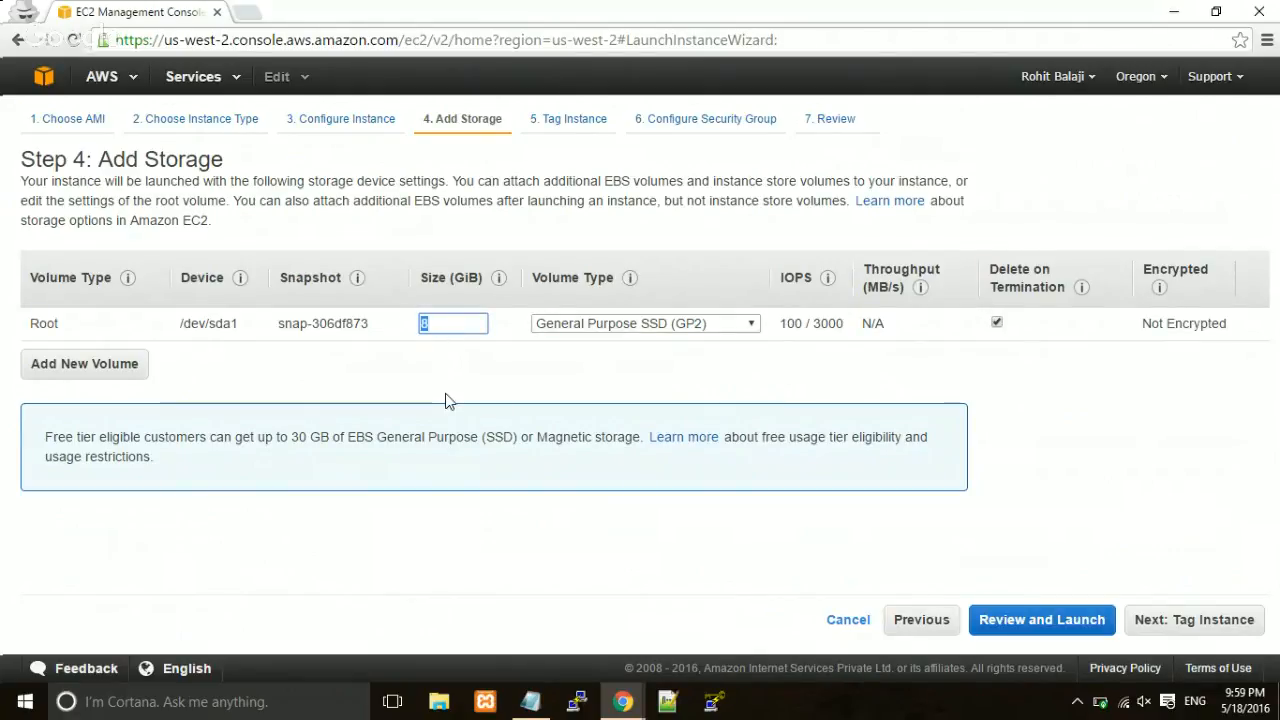
text(3)
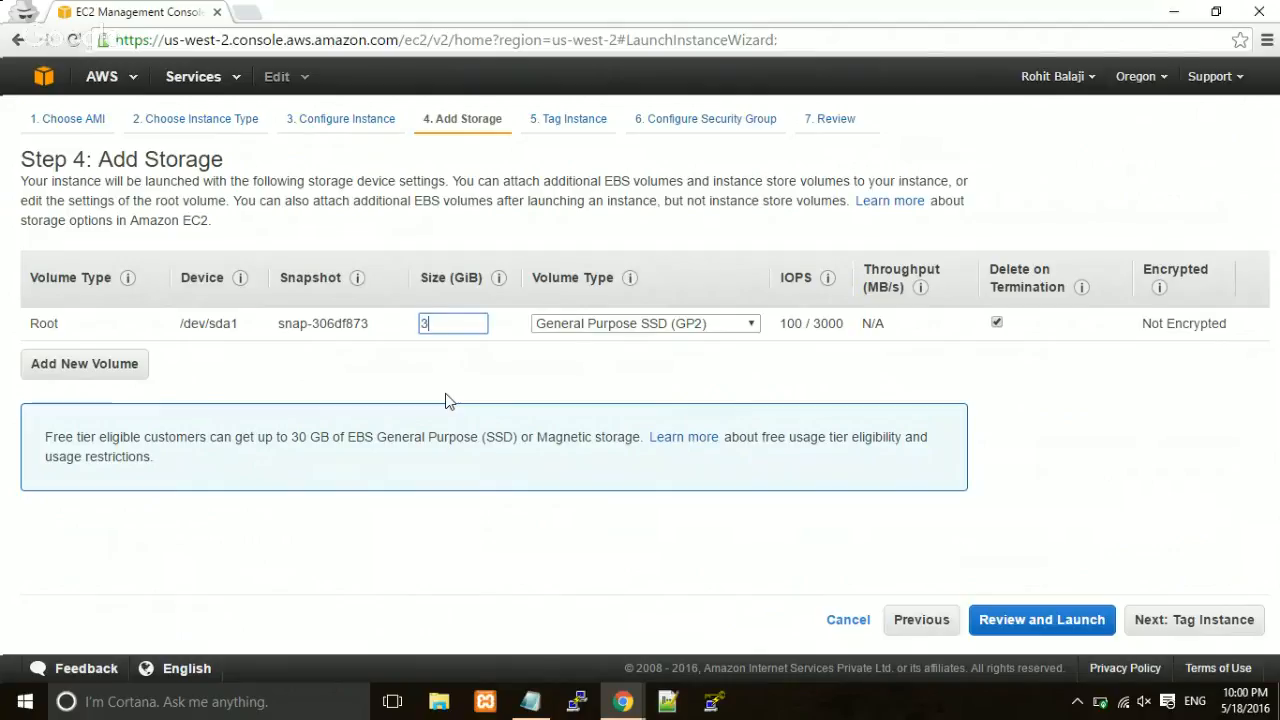
text(0)
click(491, 393)
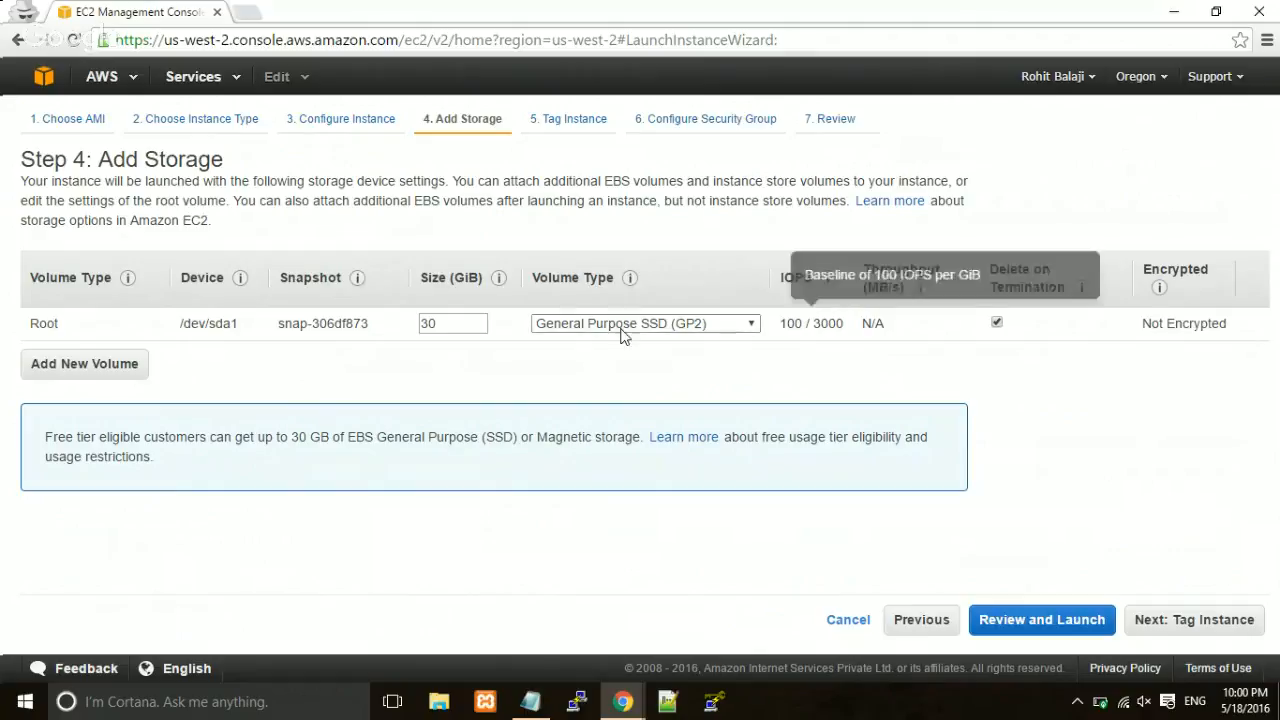
click(1152, 619)
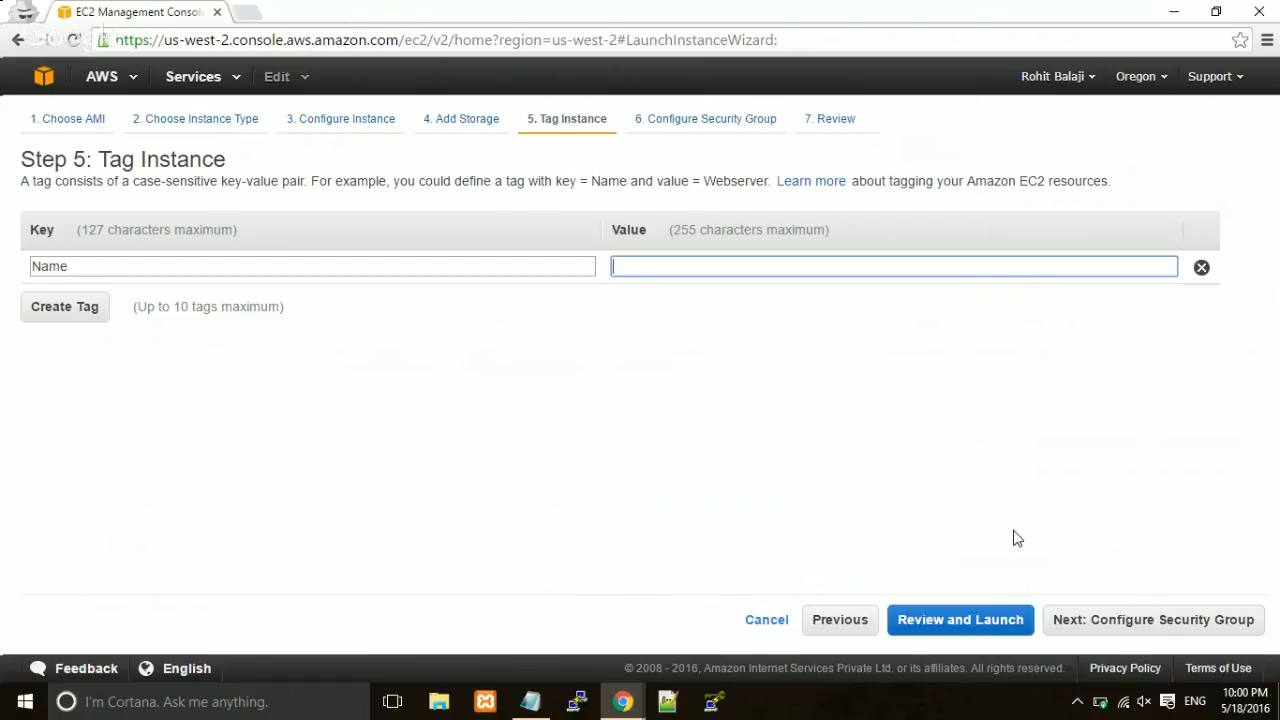
Leave the Name tag empty and proceed to the launch-wizard-1 security group settings.
click(1113, 628)
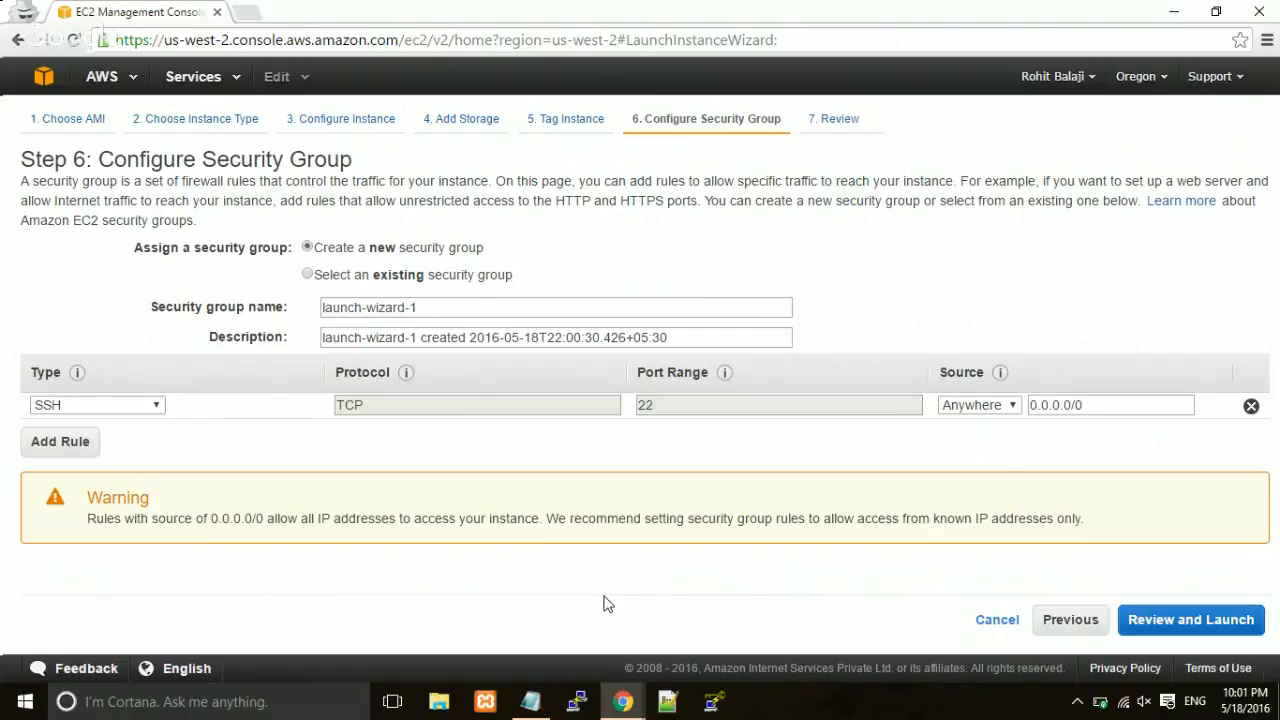
Add HTTP and HTTPS inbound rules alongside the existing SSH rule.
click(51, 446)
click(70, 441)
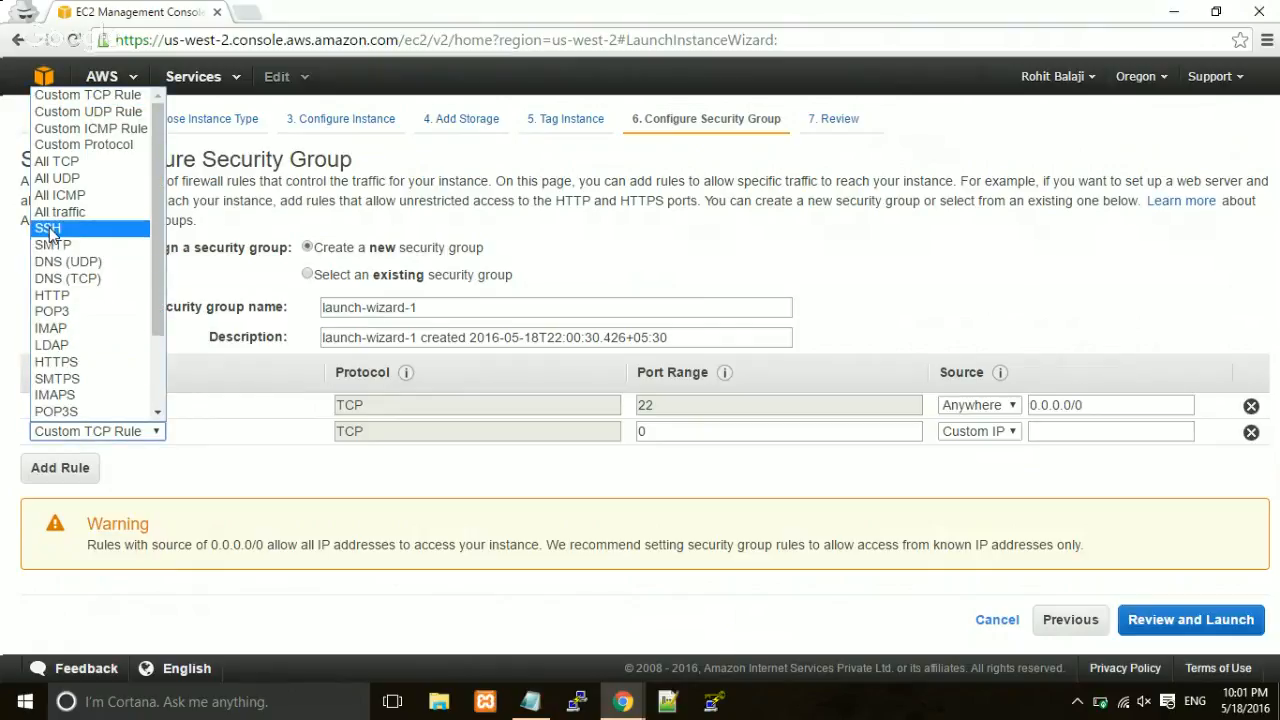
click(62, 295)
click(81, 476)
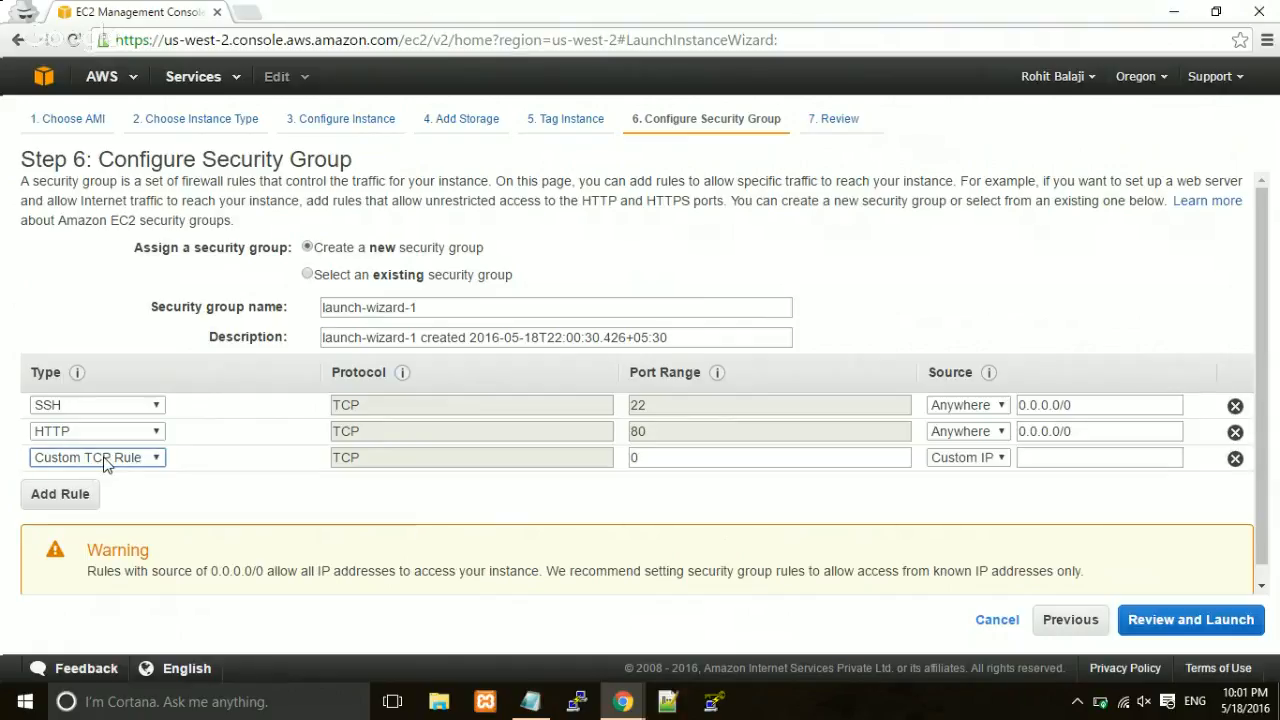
click(104, 459)
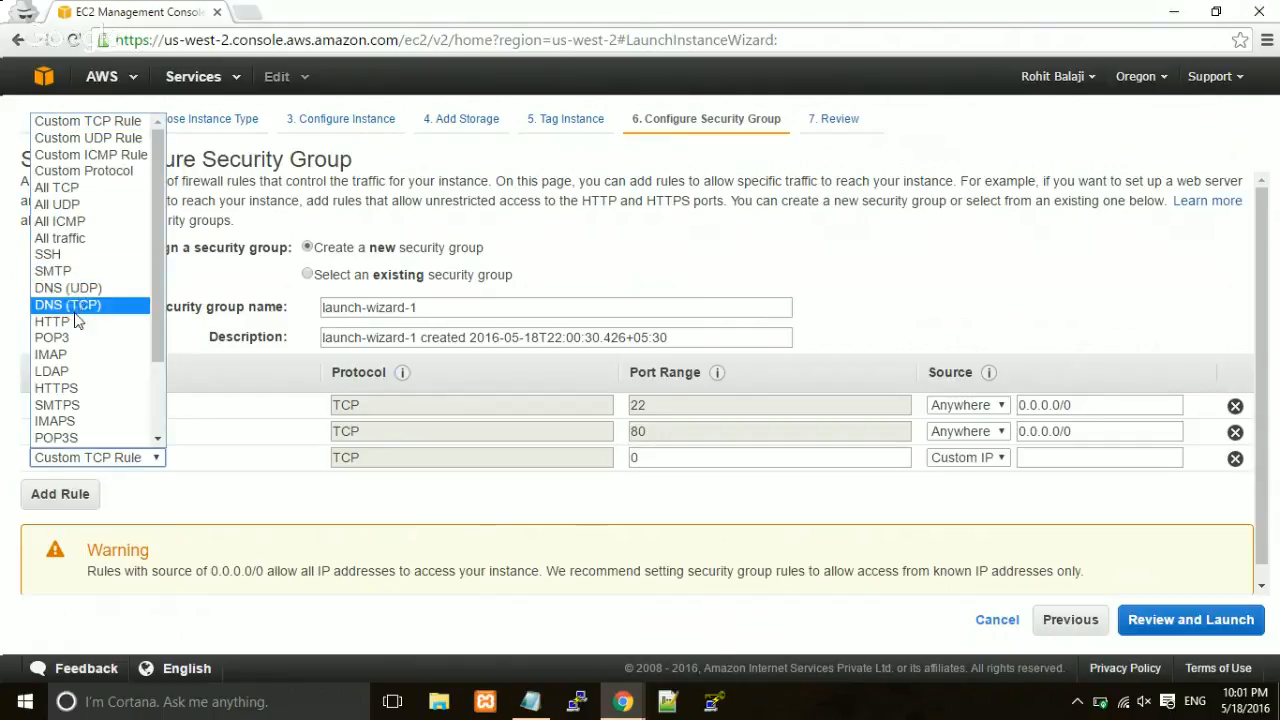
click(80, 388)
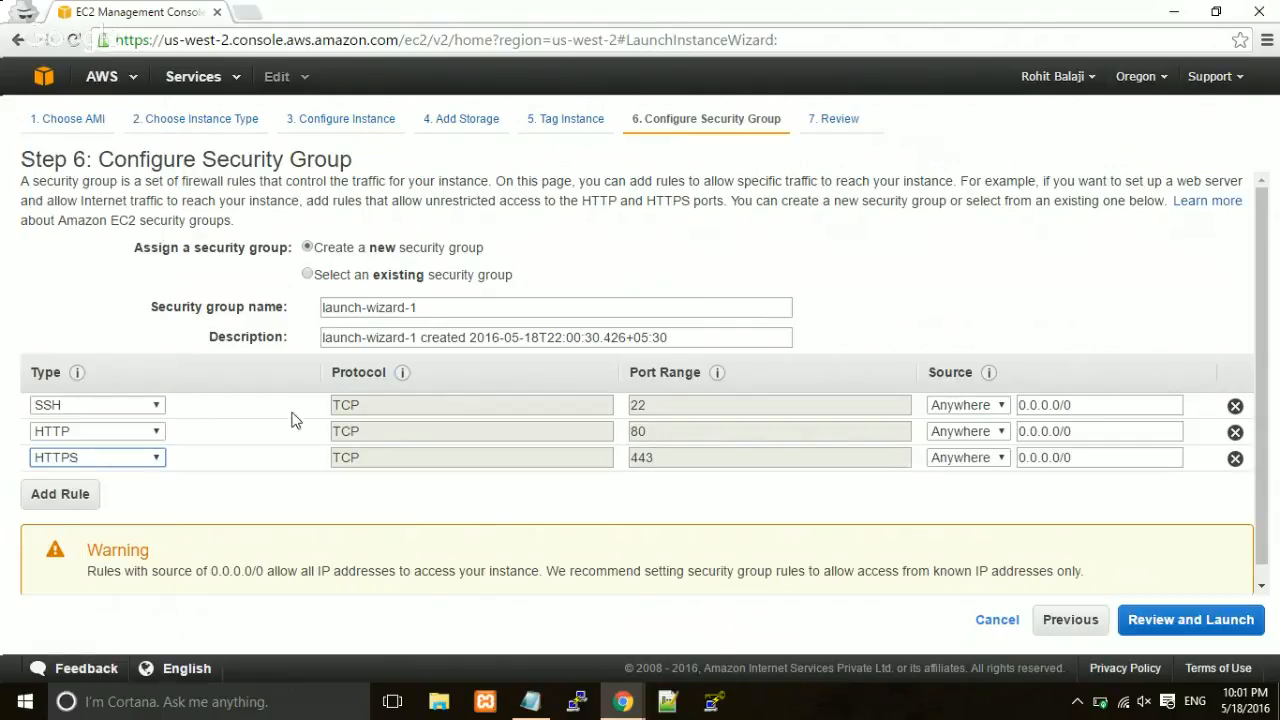
click(242, 441)
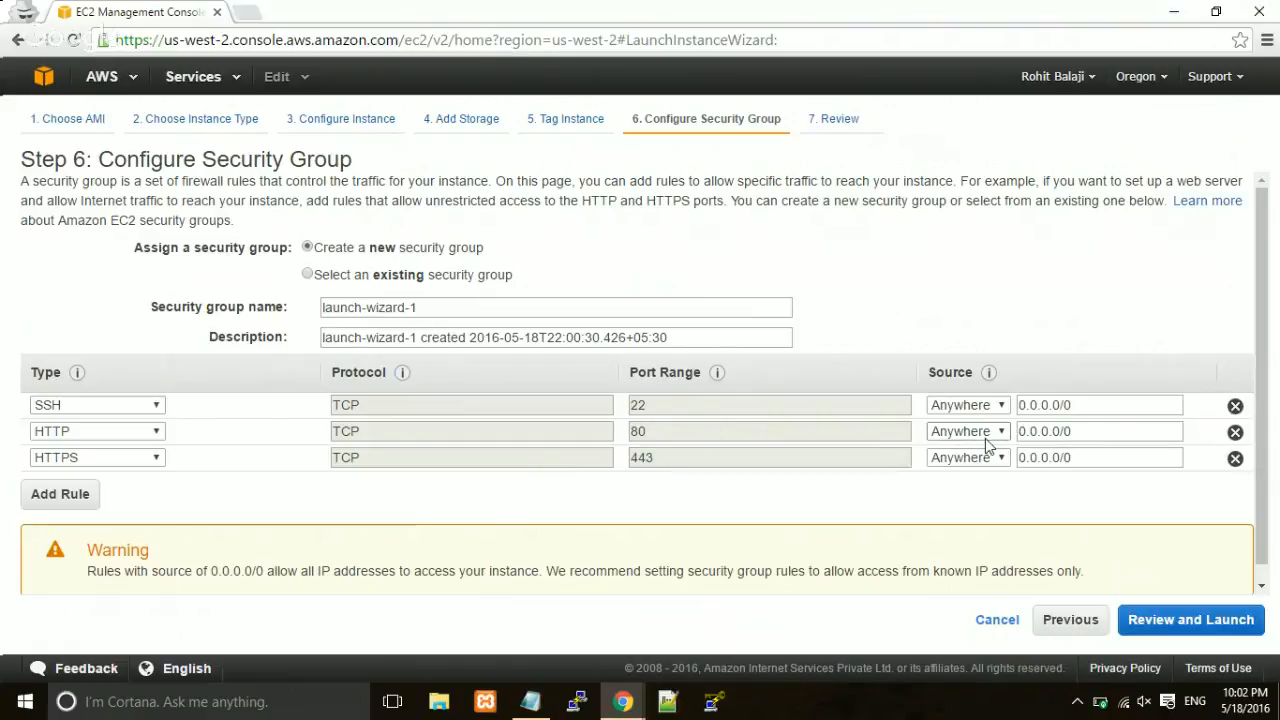
Check the HTTP rule's 0.0.0.0/0 source, then go to the launch review.
triple_click(1080, 441)
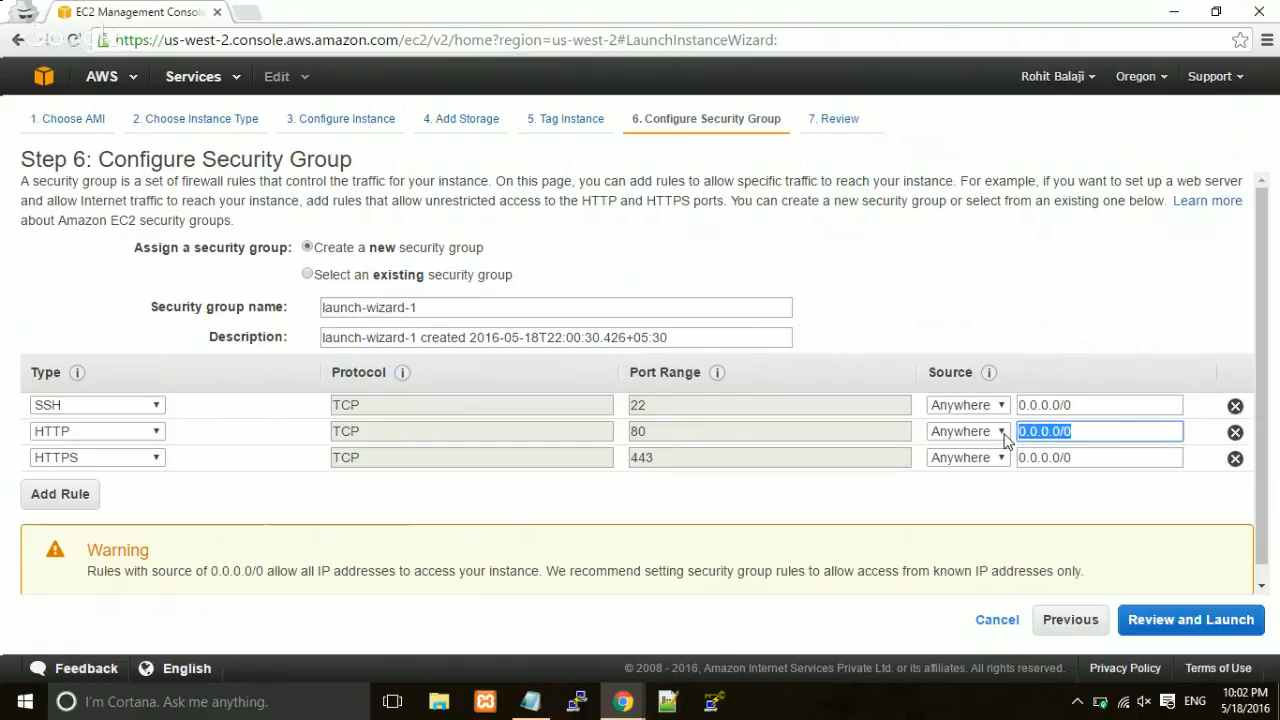
click(213, 441)
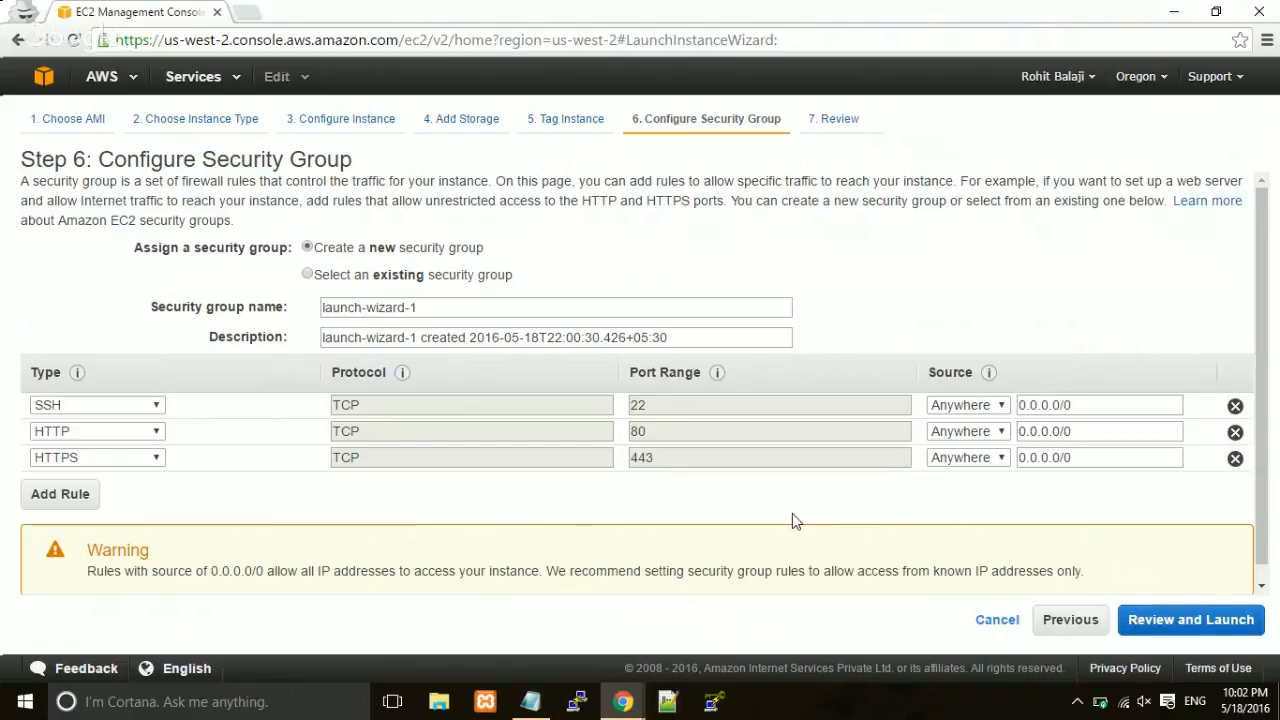
click(1190, 620)
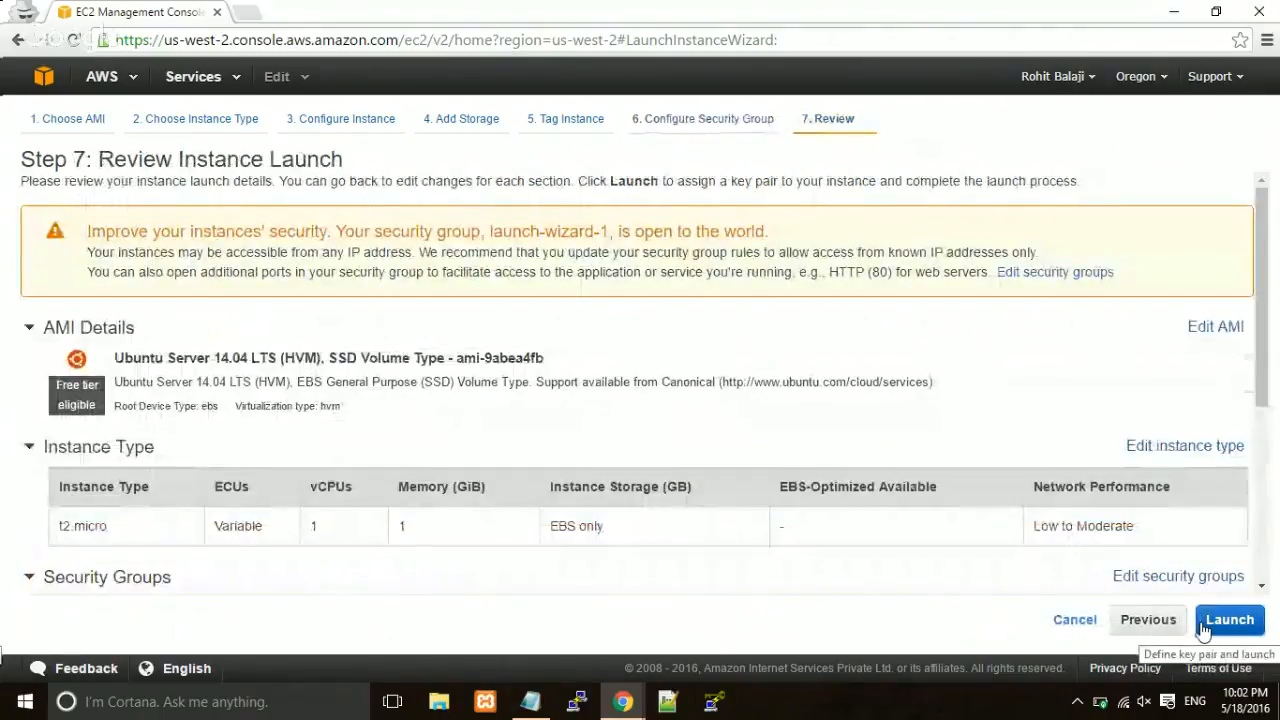
Review the Ubuntu 14.04 LTS t2.micro launch summary and proceed to launch.
scroll(857, 480, down, 1)
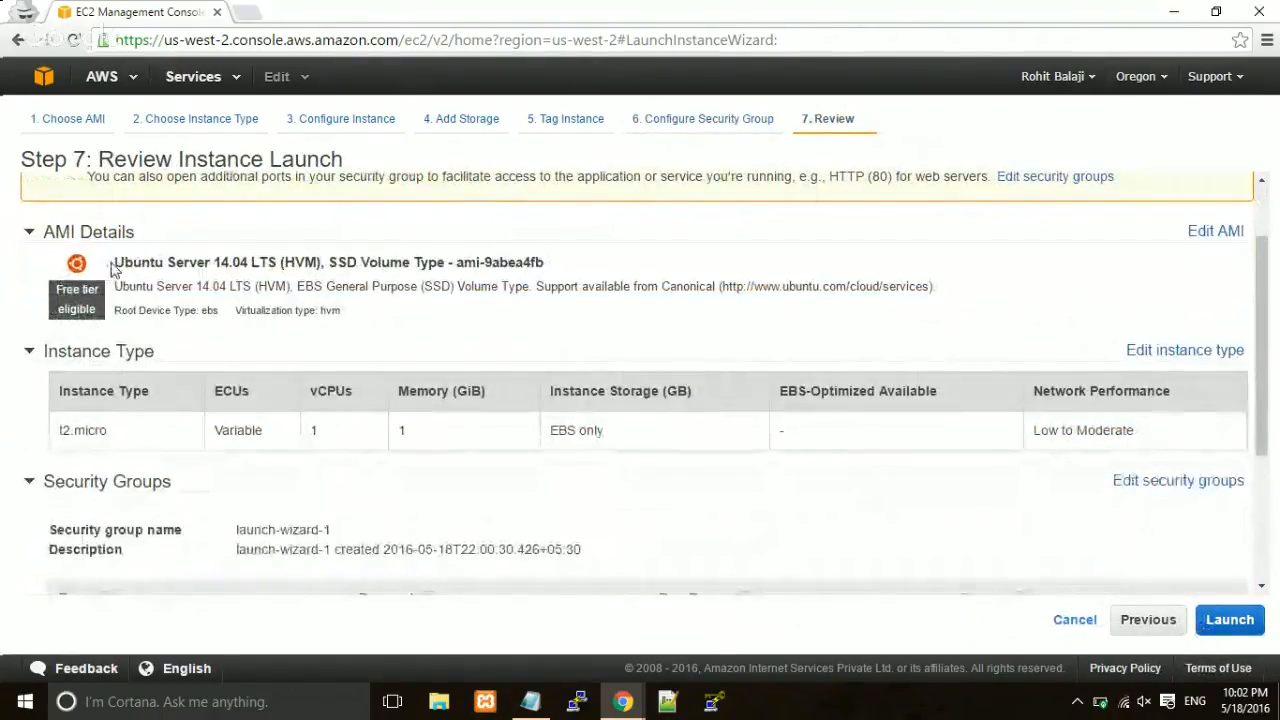
drag(112, 266, 277, 258)
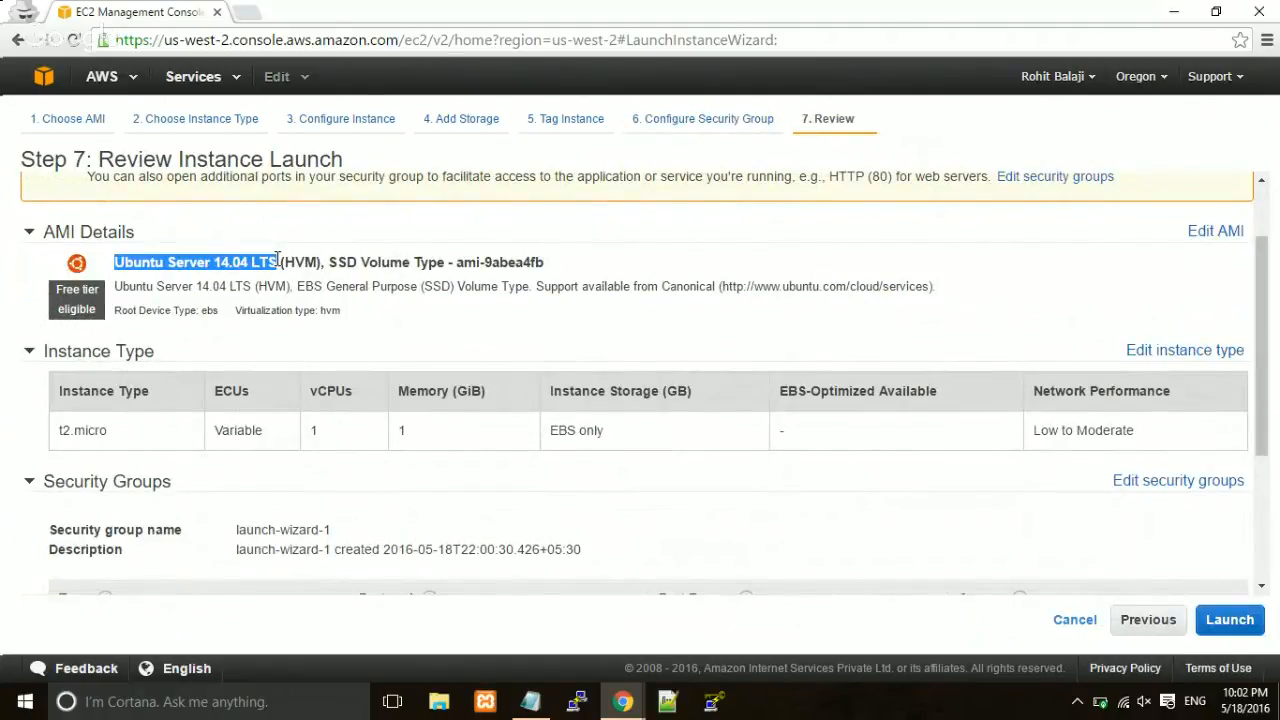
scroll(211, 375, down, 1)
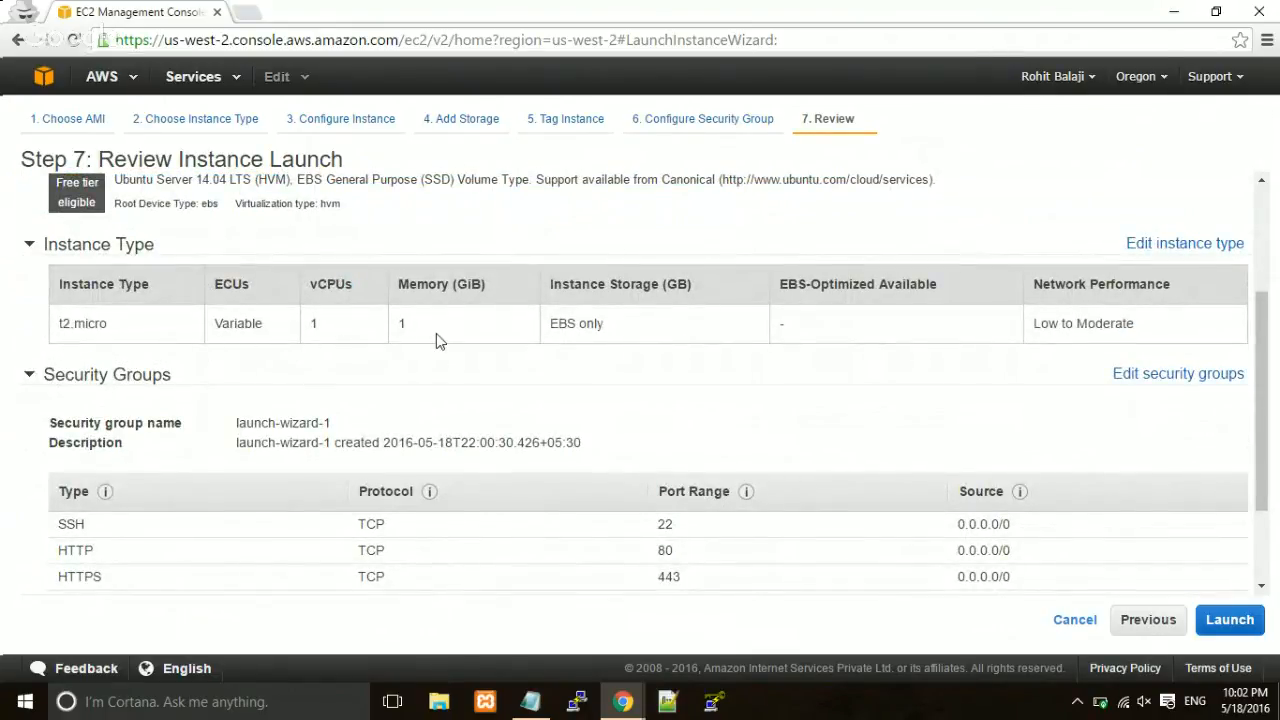
scroll(436, 333, down, 2)
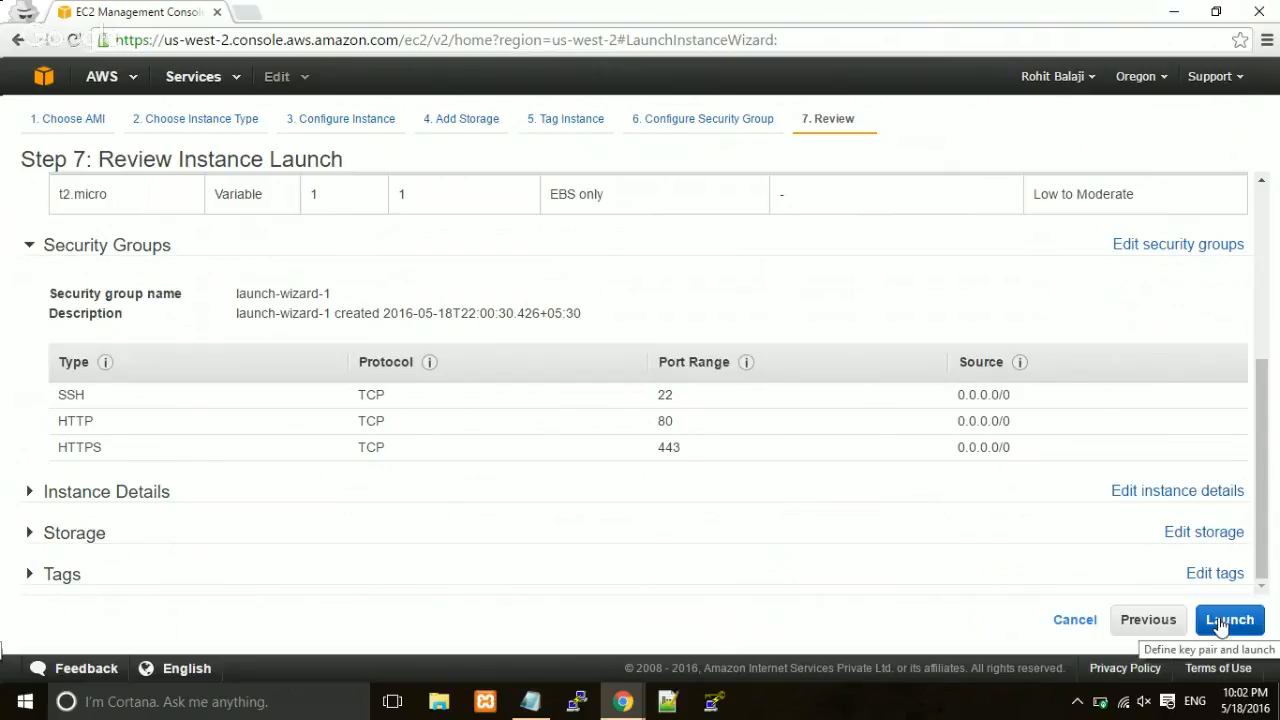
scroll(903, 386, up, 3)
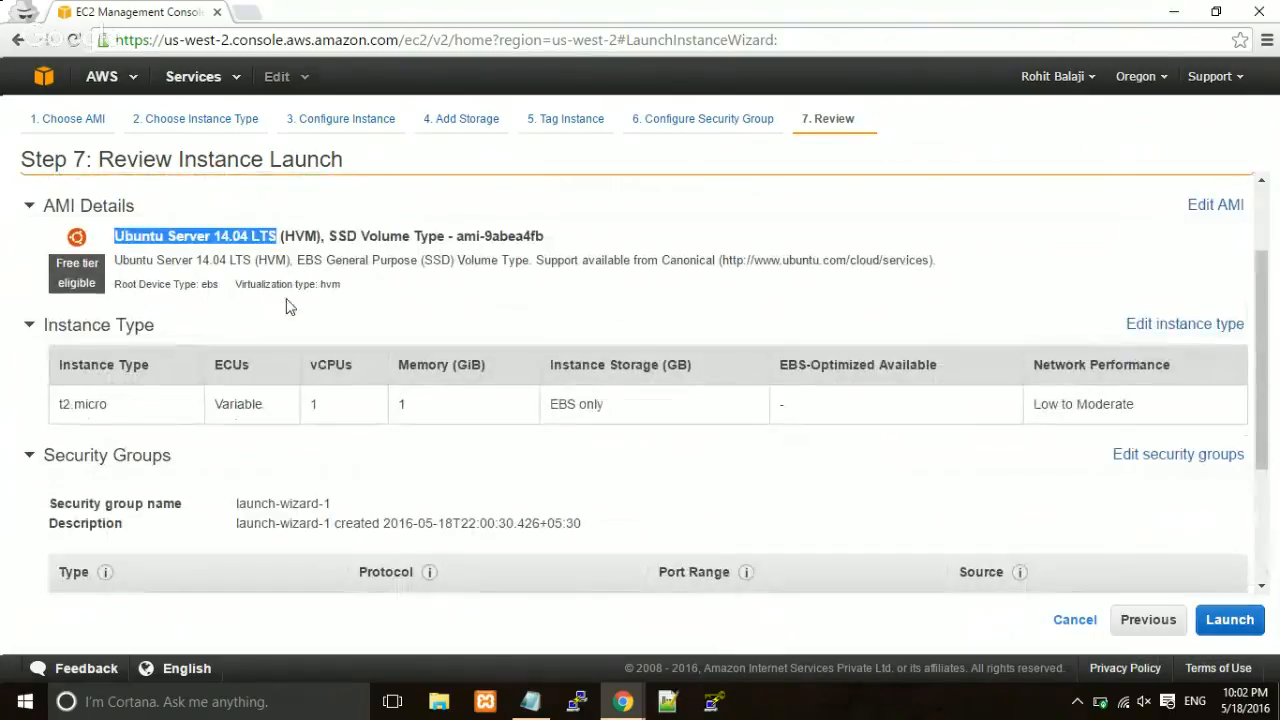
click(1224, 622)
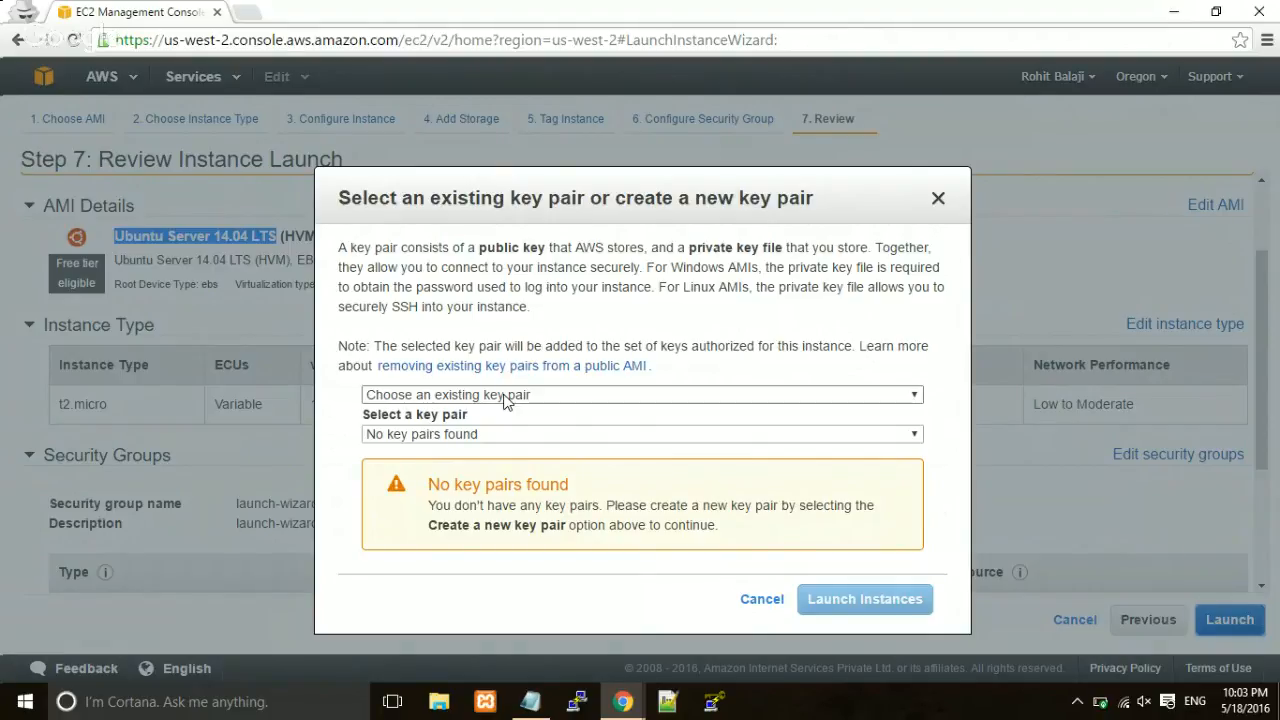
Create a key pair named raveonmars, download its .pem file, and launch the instance.
click(505, 396)
click(479, 427)
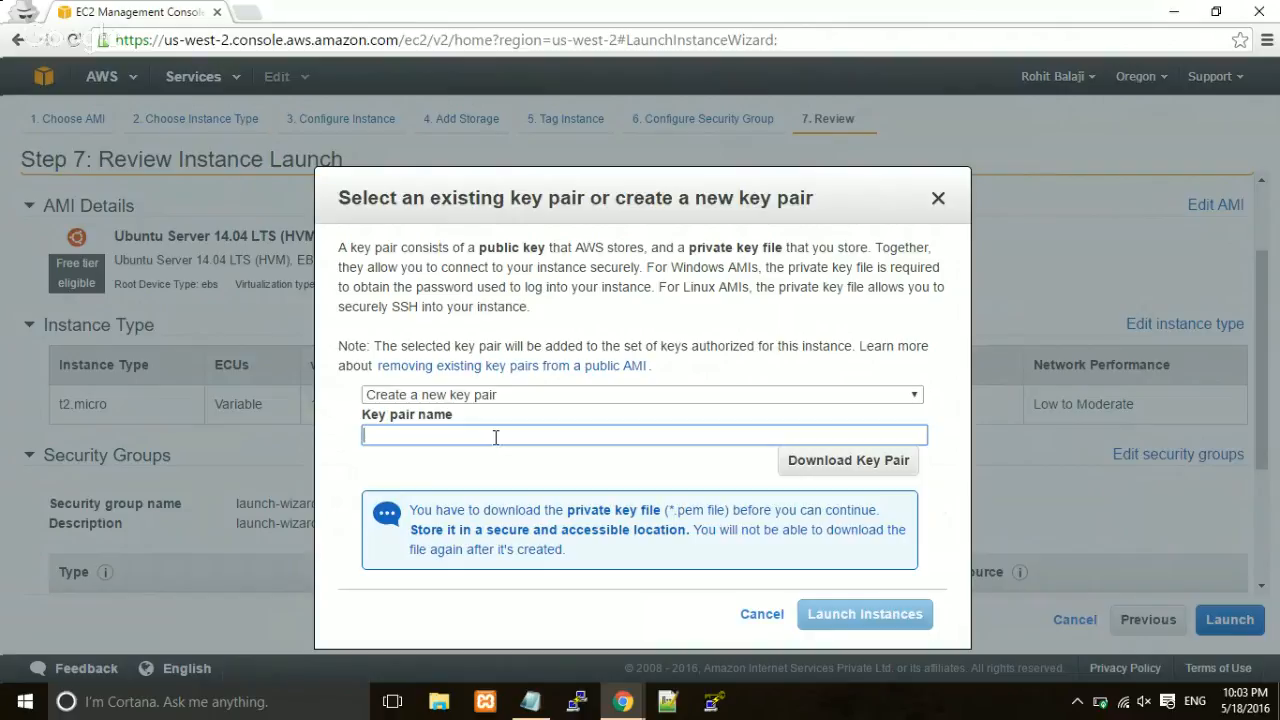
text(raveonmars)
click(823, 466)
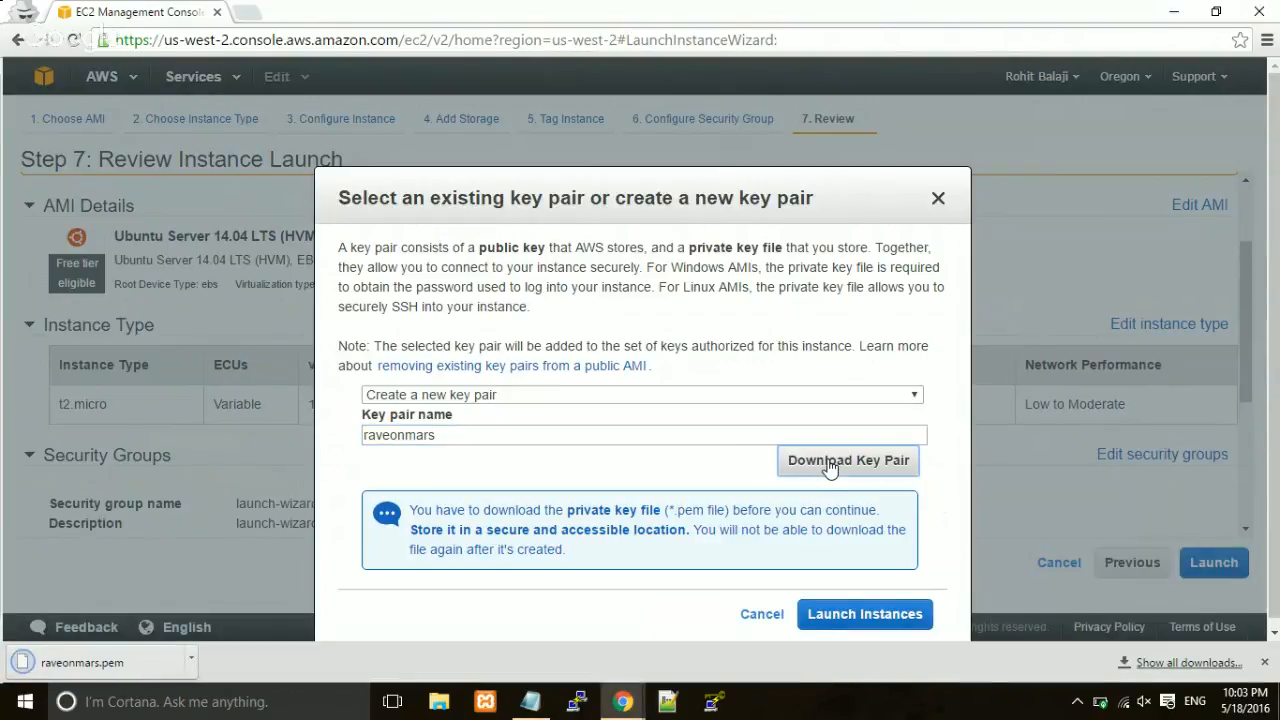
click(840, 614)
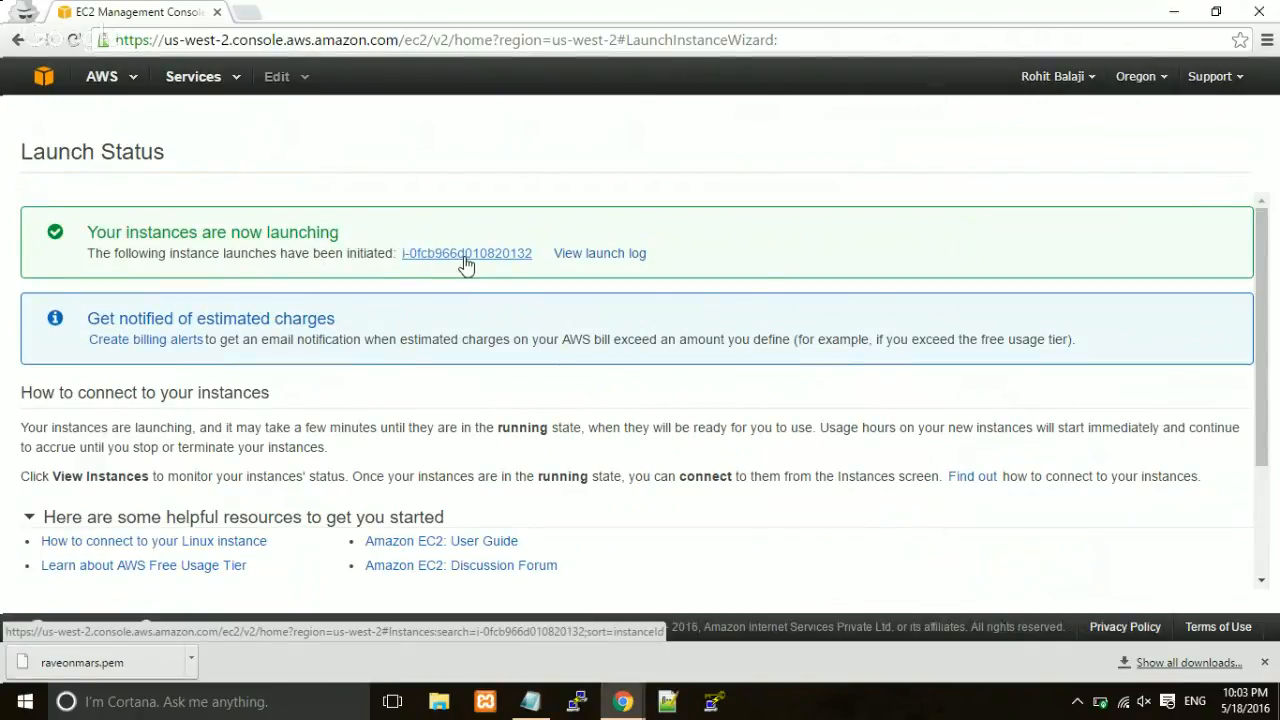
Go to the Instances page showing the new pending t2.micro instance in us-west-2a.
click(465, 256)
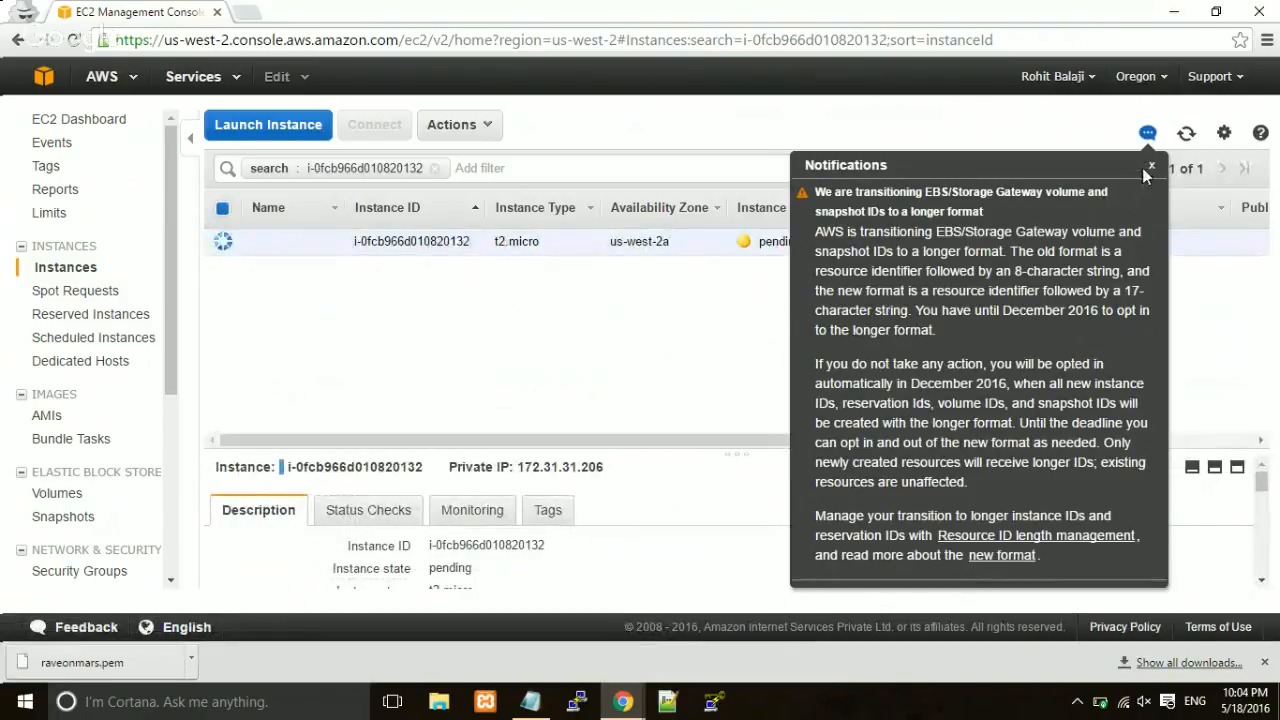
Close the Notifications panel and battery warning, then wait until the instance is running.
click(1150, 168)
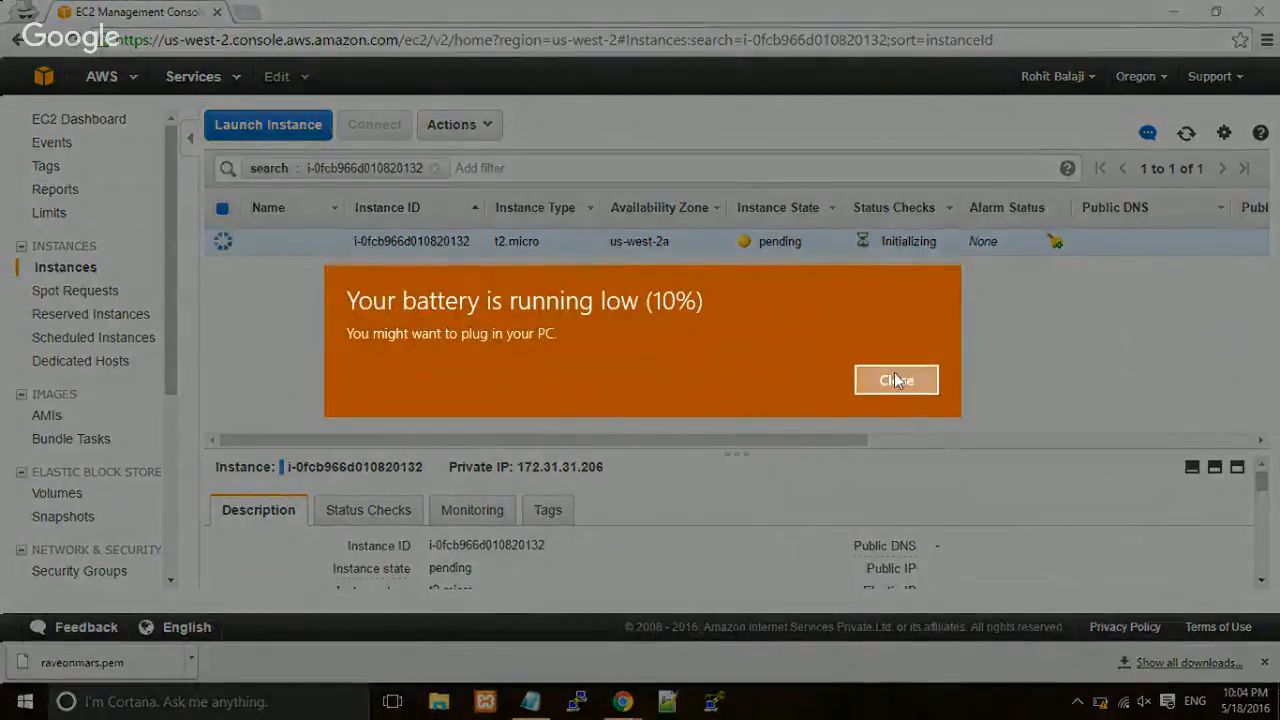
click(895, 378)
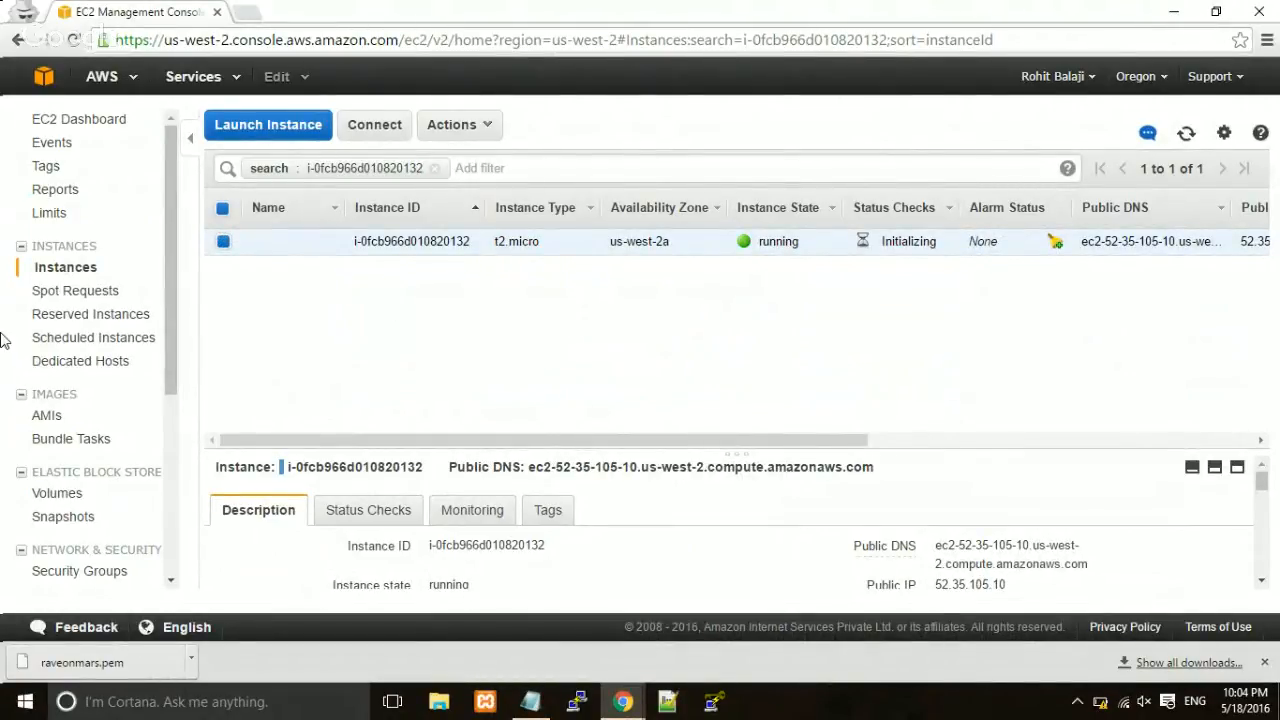
scroll(55, 500, down, 3)
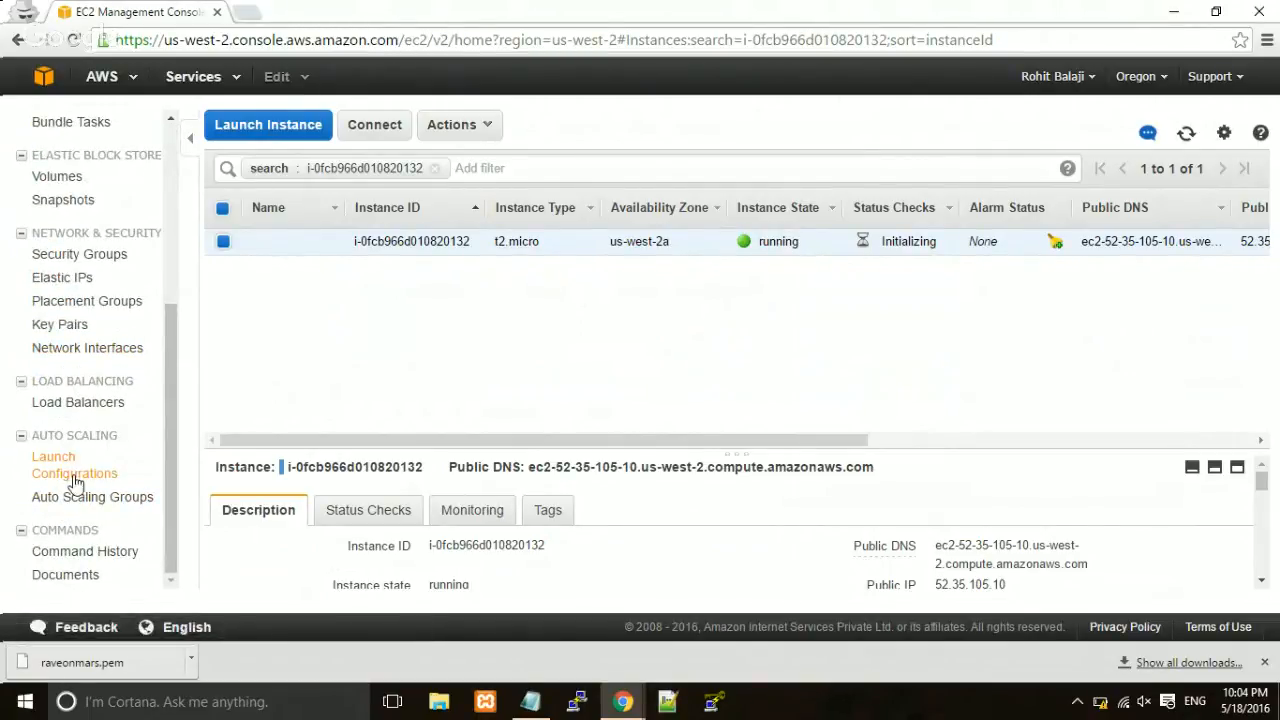
scroll(70, 390, up, 1)
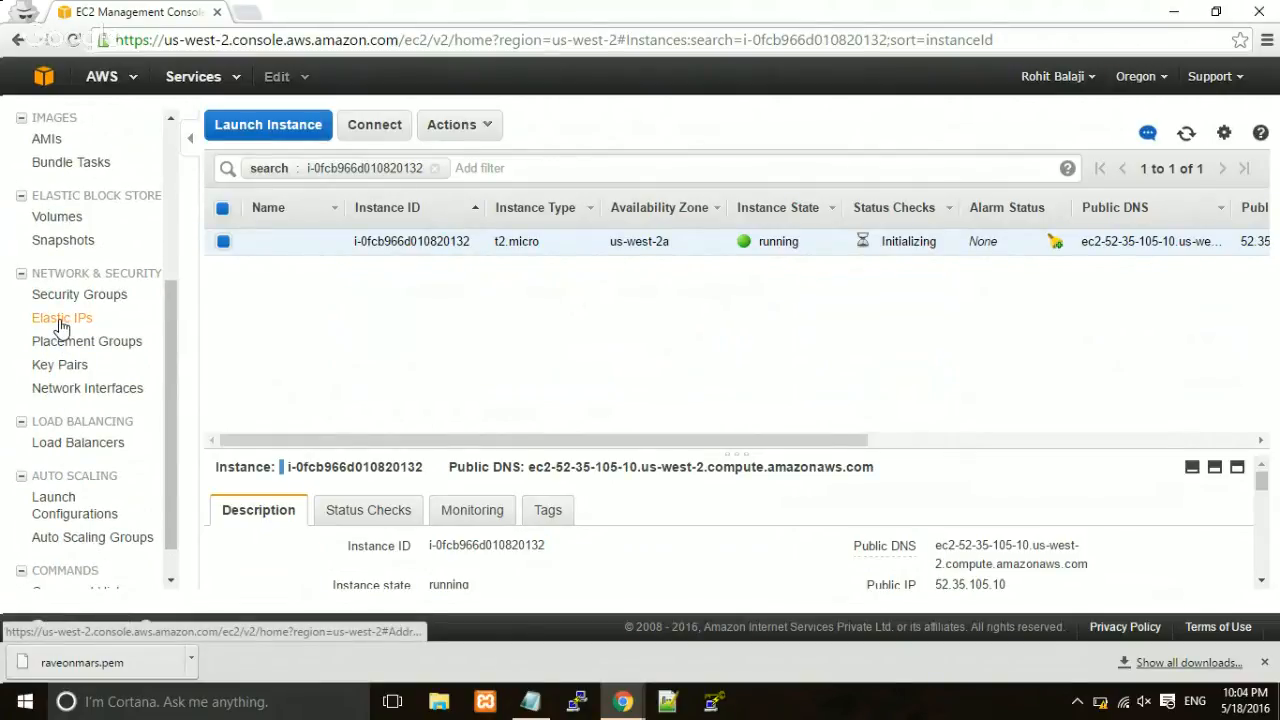
Allocate a new VPC-scope Elastic IP address, 52.26.15.122, from the Elastic IPs page.
click(61, 320)
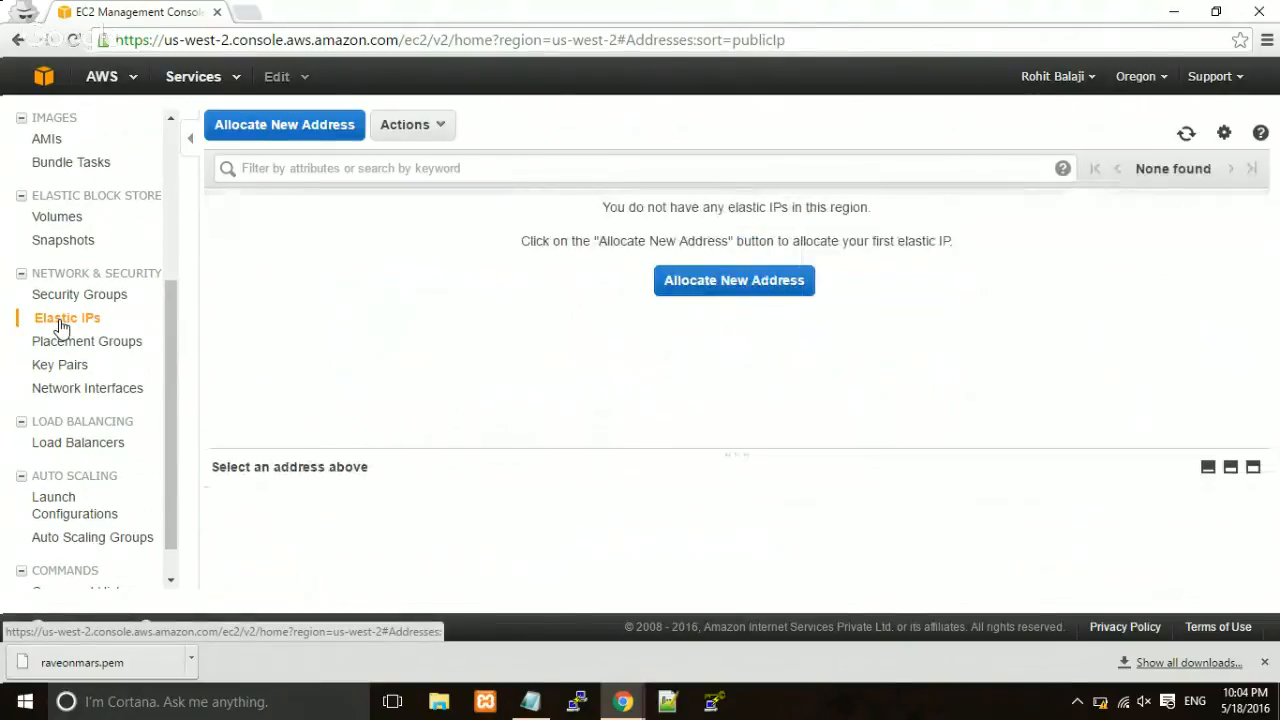
click(736, 290)
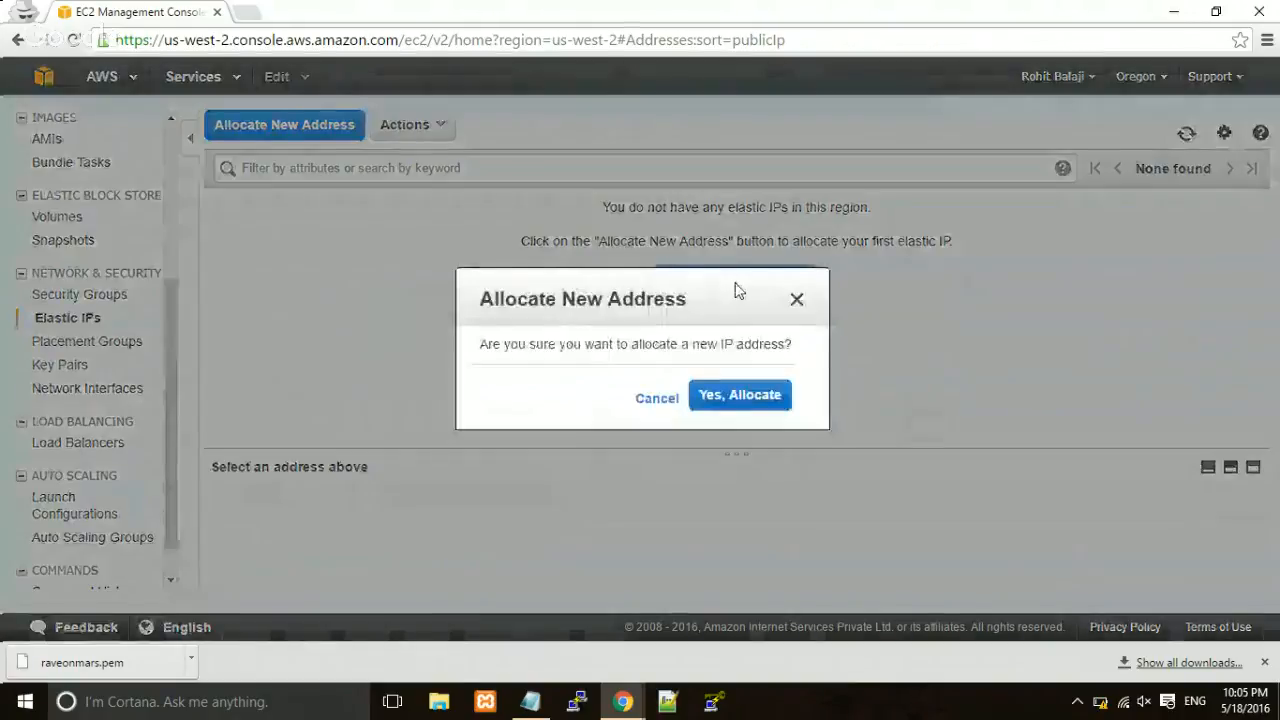
click(740, 398)
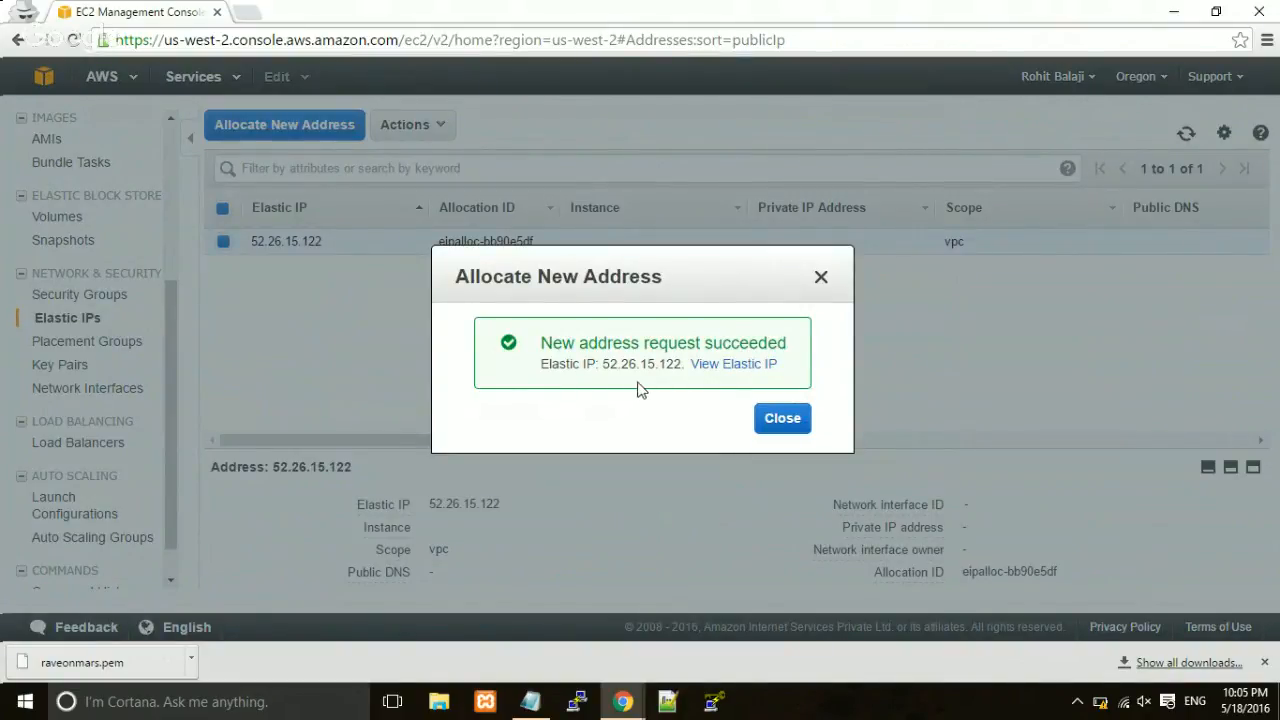
click(776, 420)
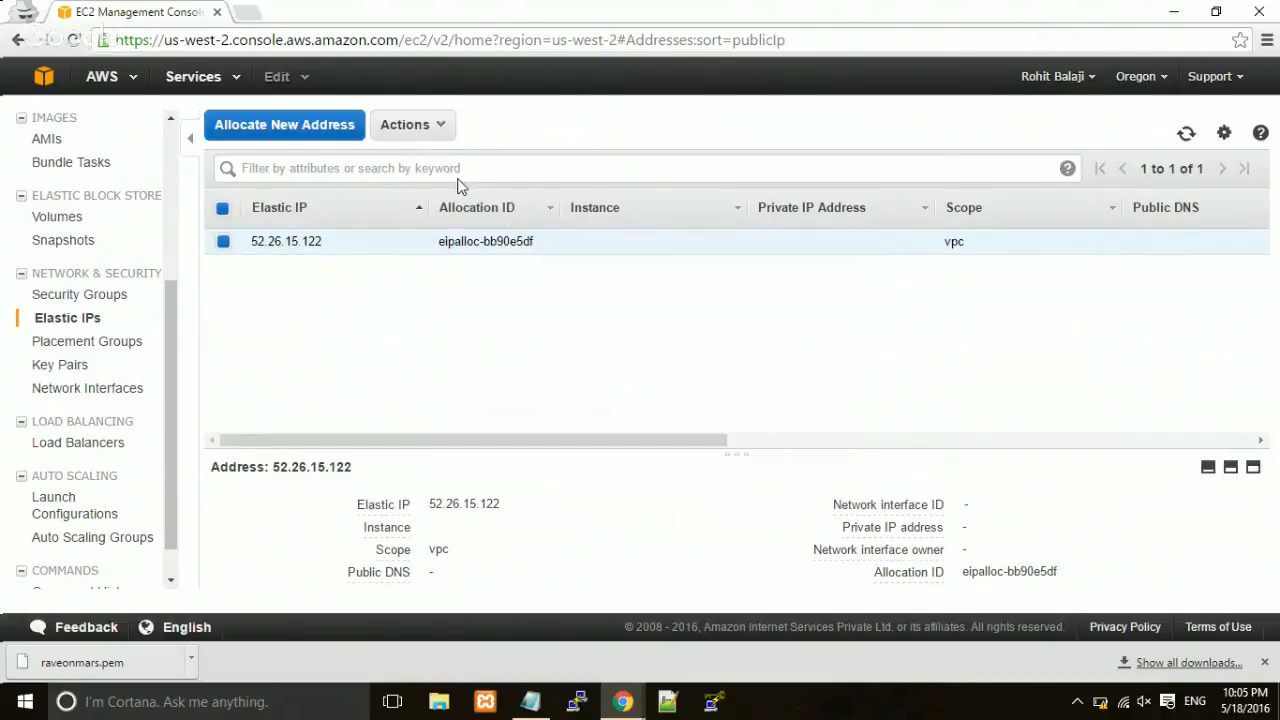
Associate Elastic IP 52.26.15.122 with the running instance at private IP 172.31.31.206.
click(421, 141)
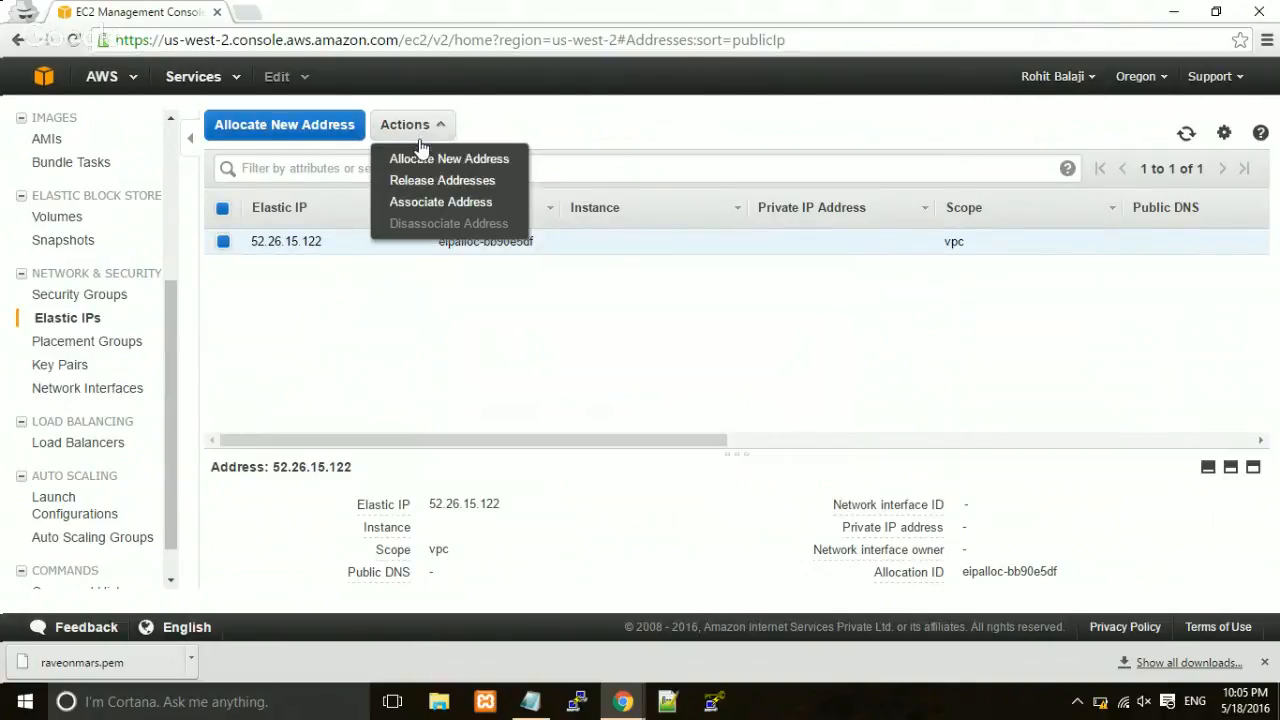
click(434, 204)
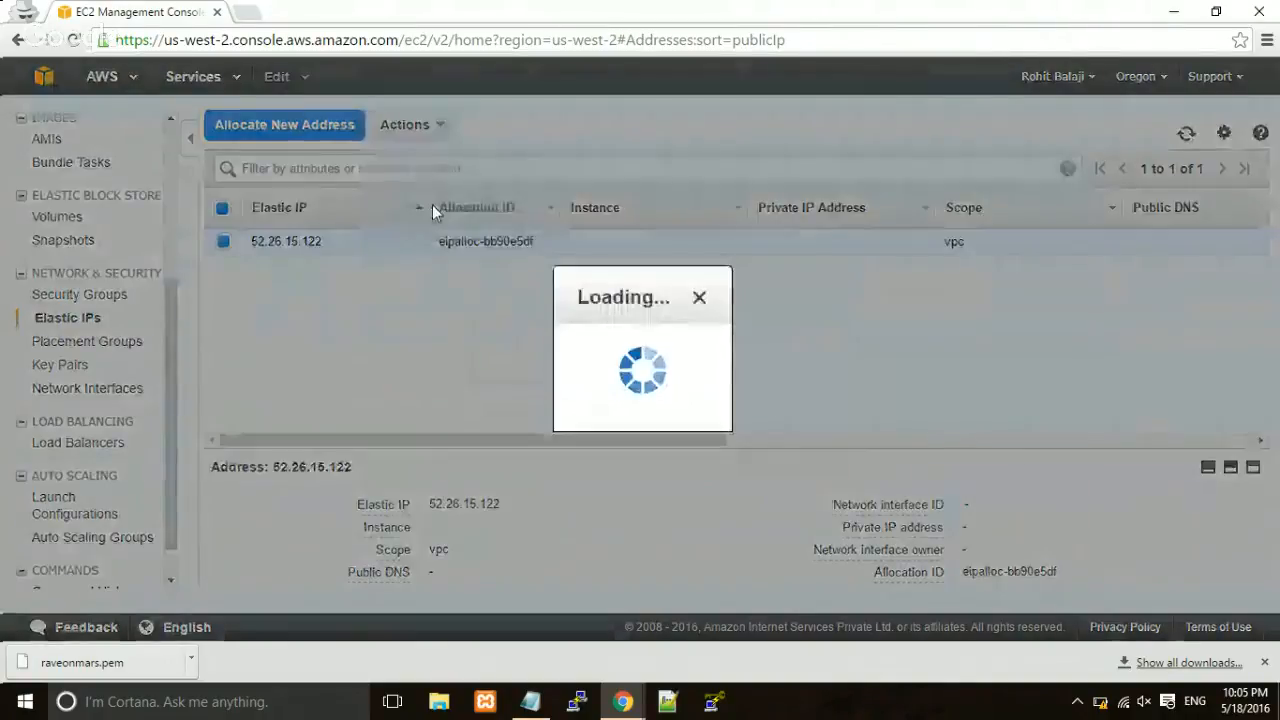
click(638, 229)
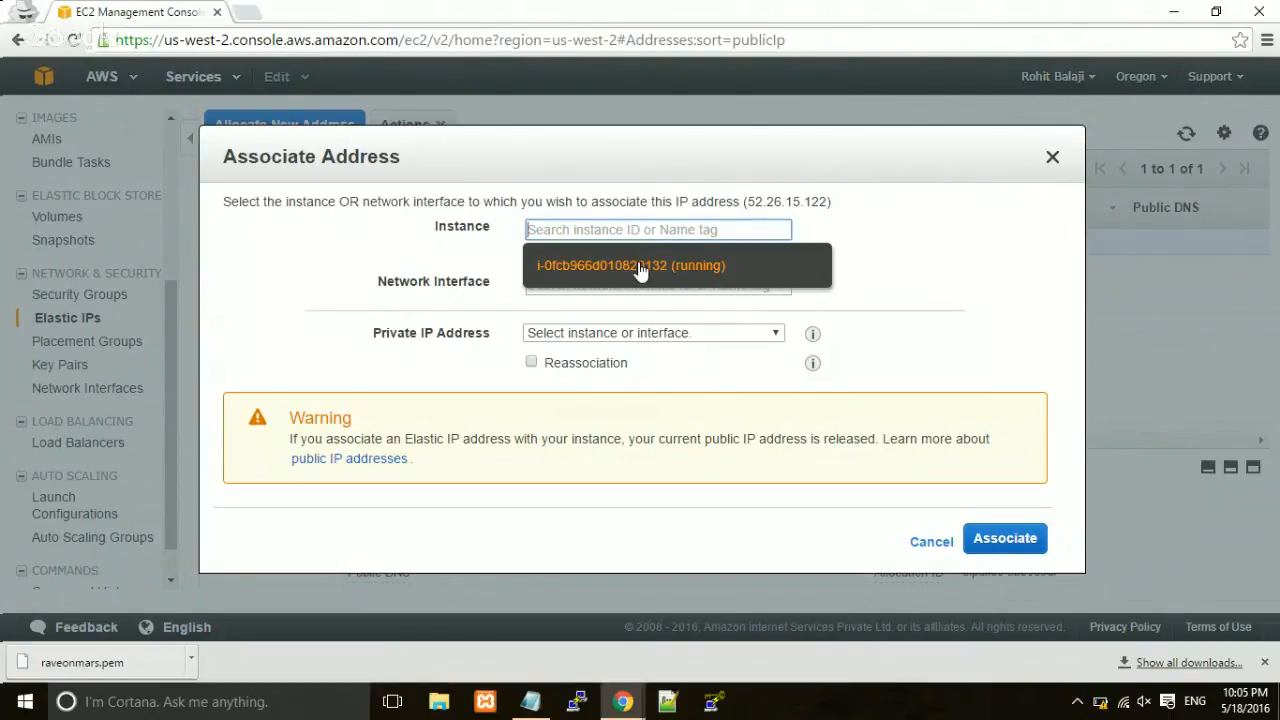
click(640, 266)
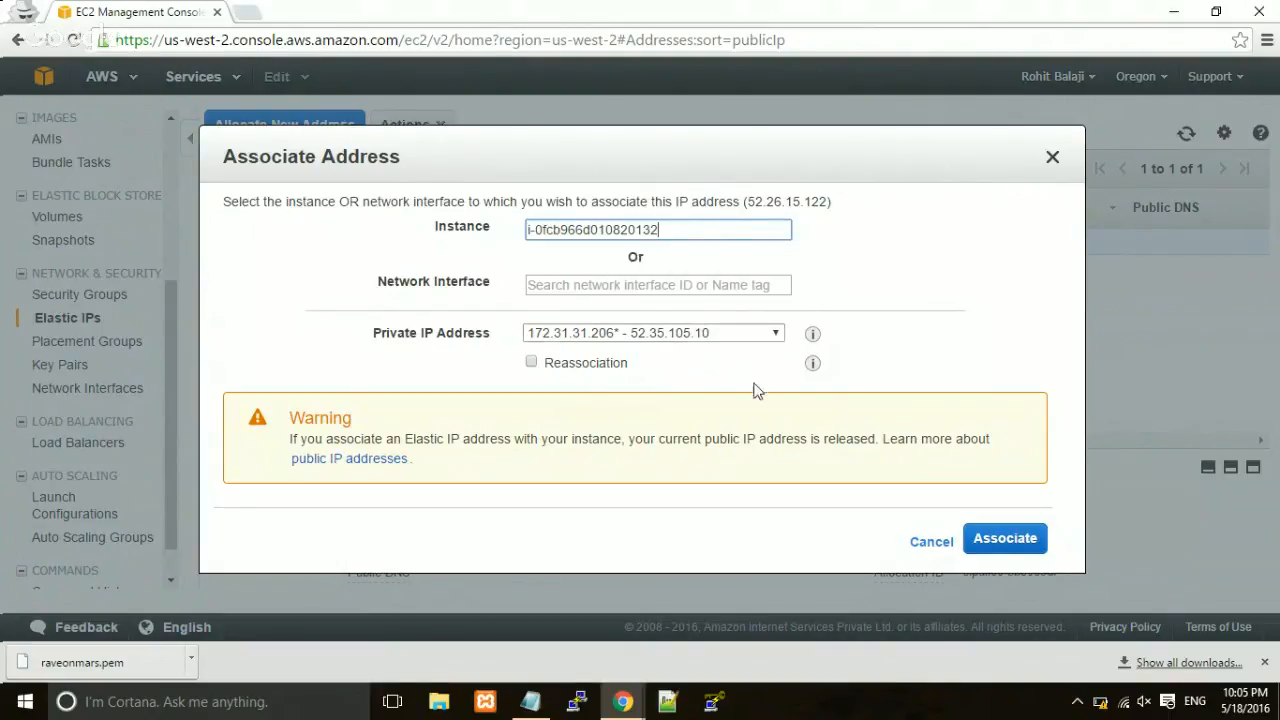
click(1012, 550)
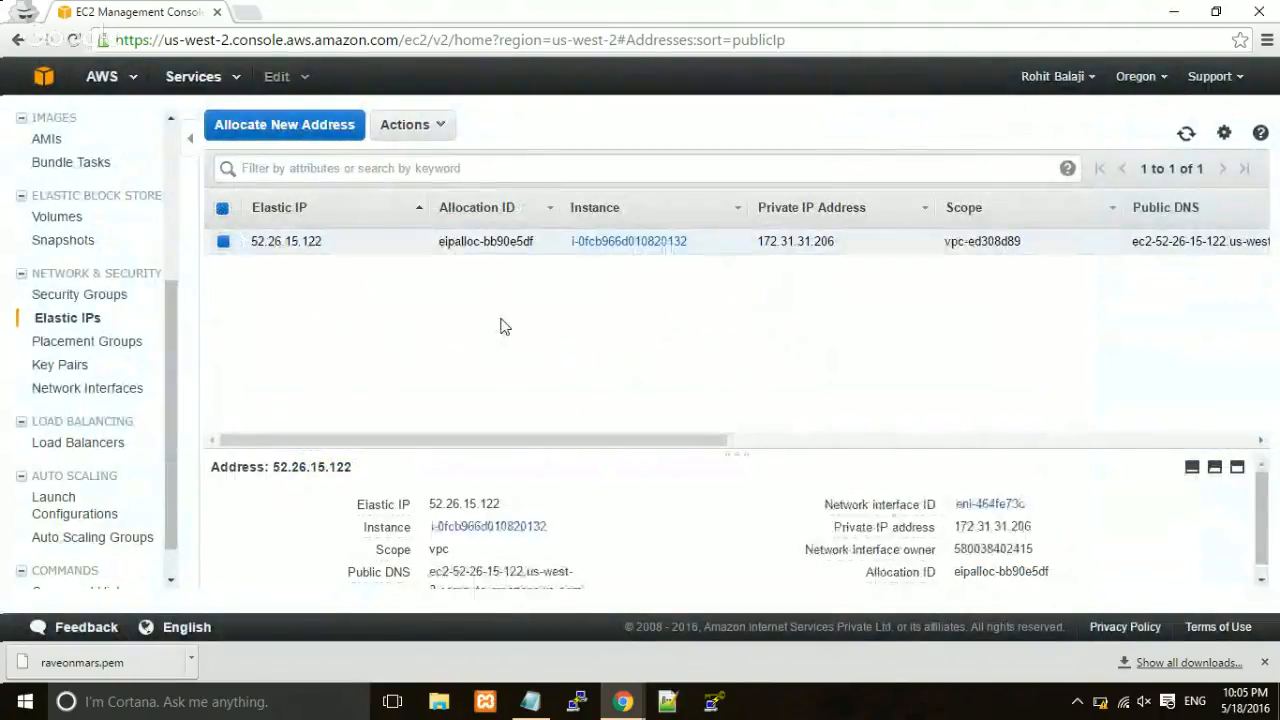
Return to the Running Instances list from the EC2 Dashboard.
drag(326, 241, 247, 242)
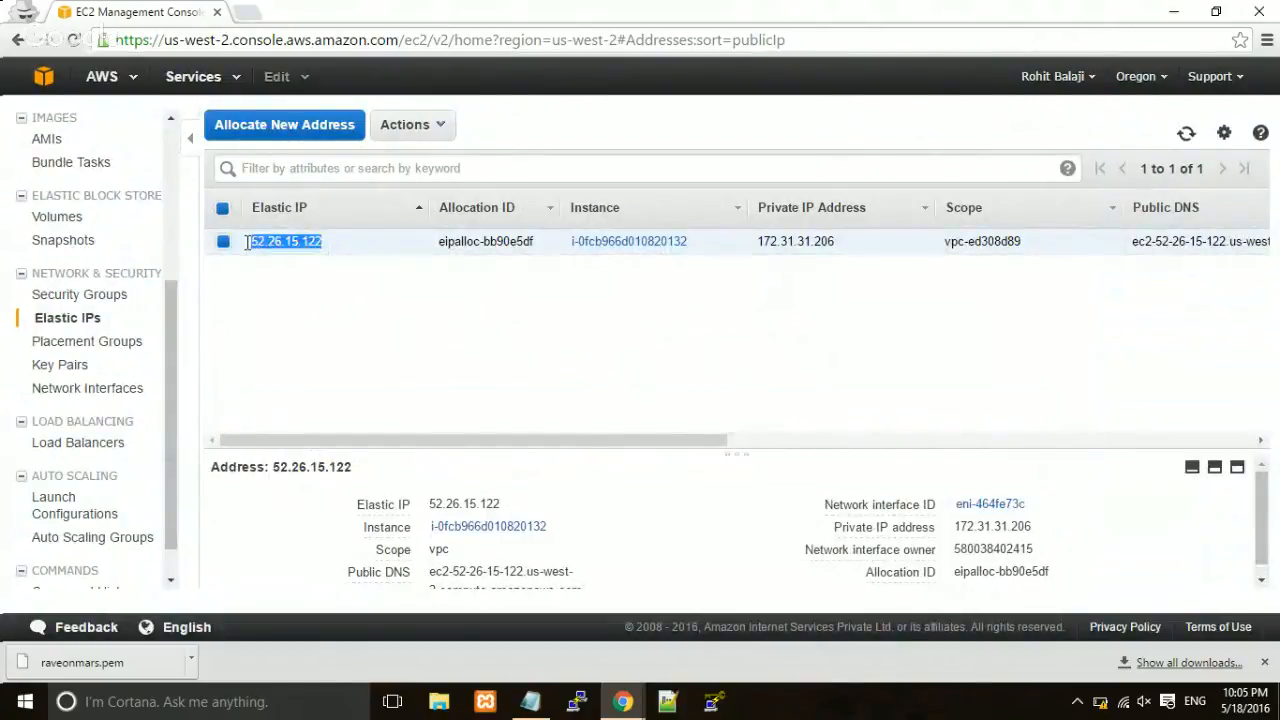
click(252, 242)
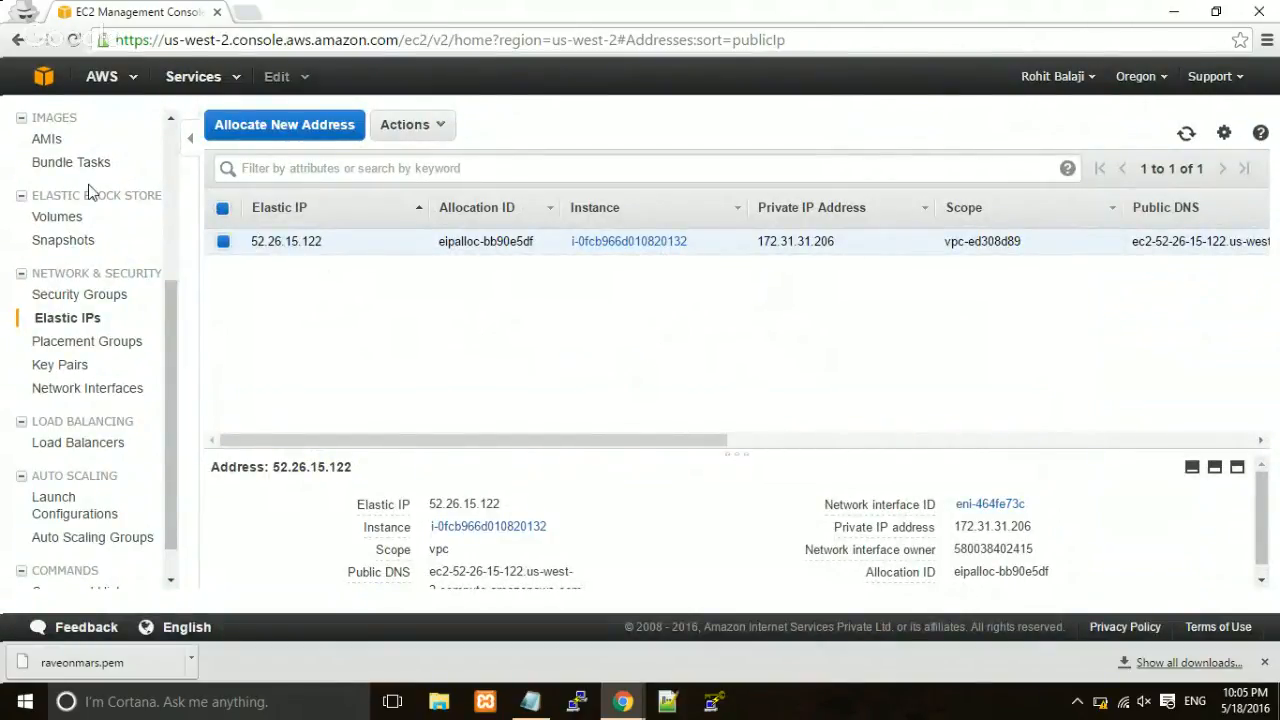
scroll(88, 192, up, 5)
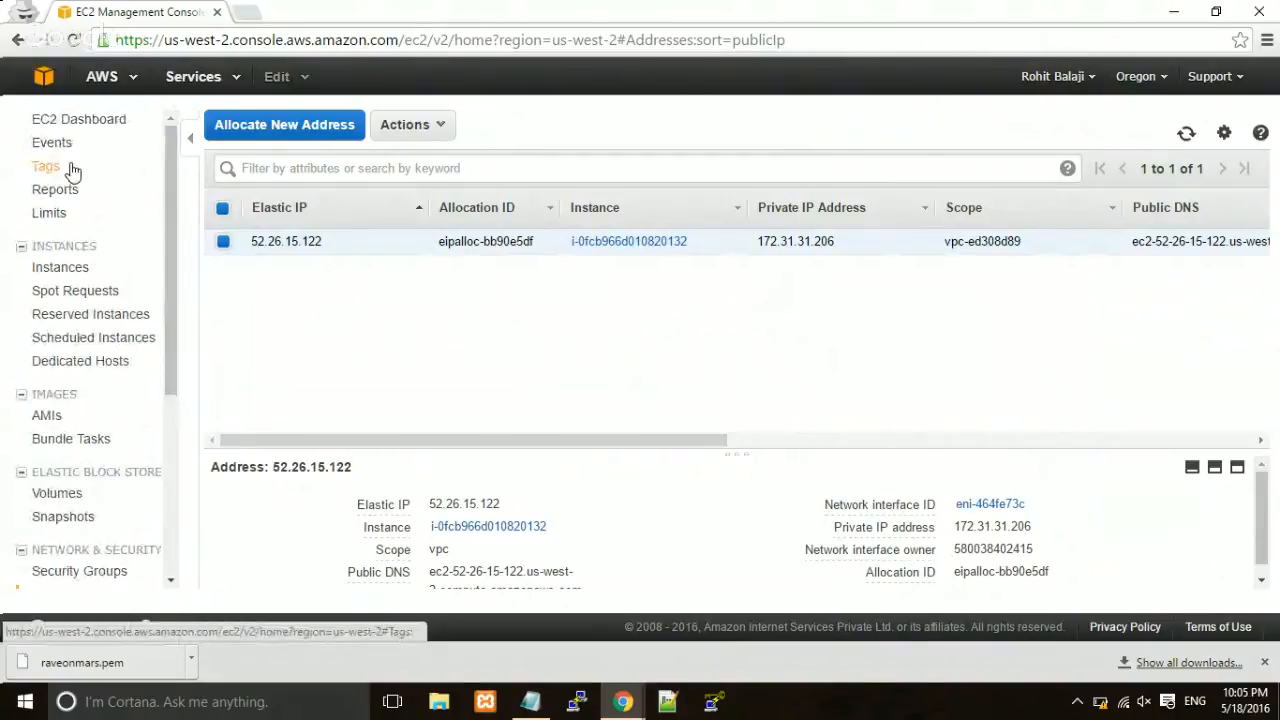
click(62, 121)
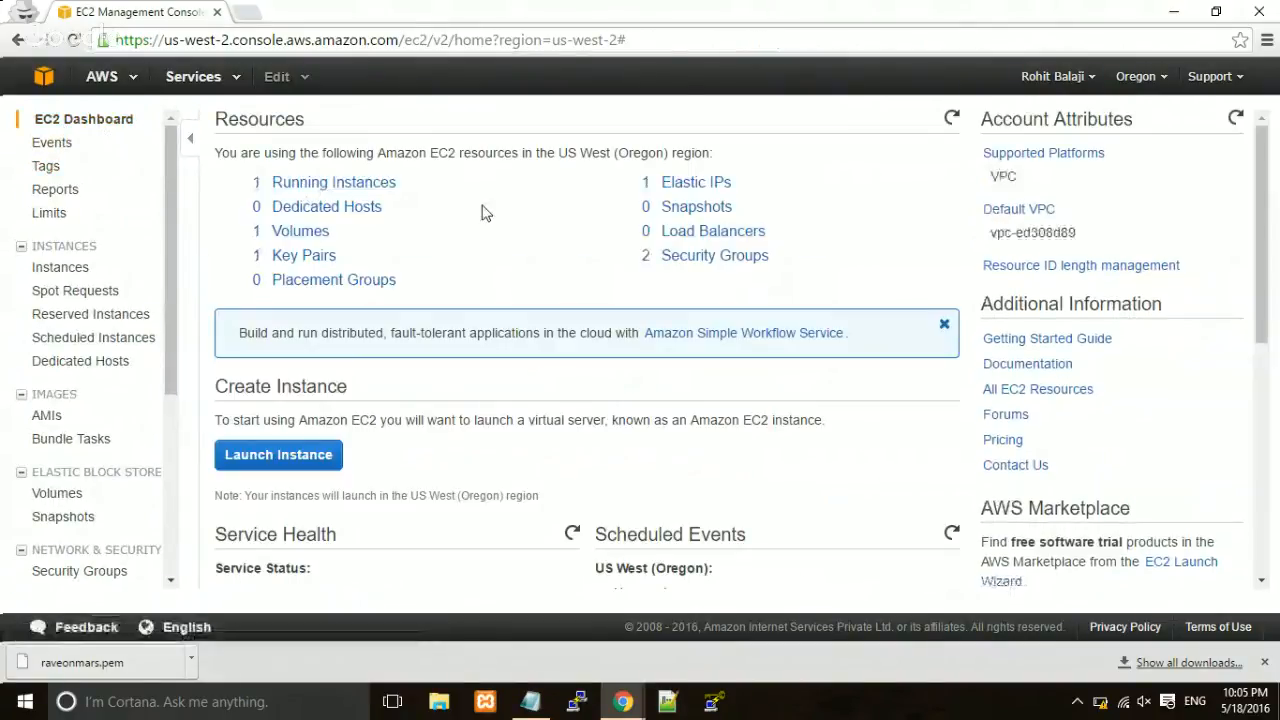
click(343, 189)
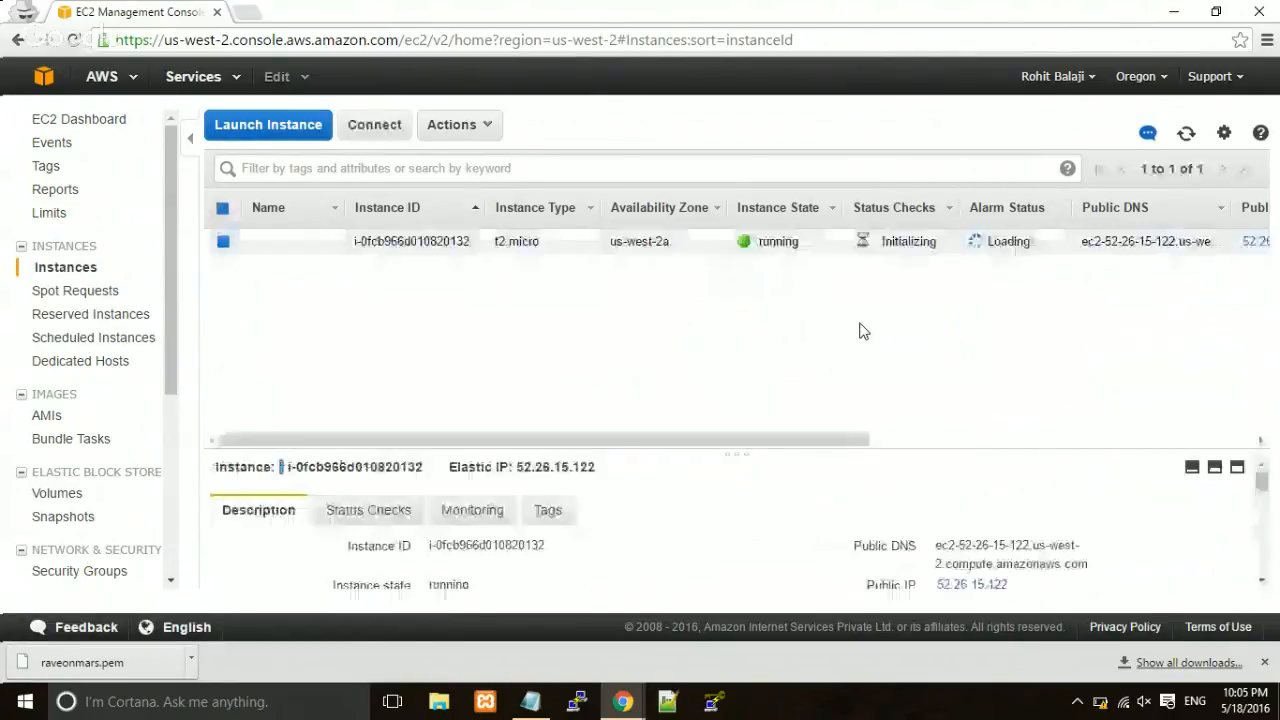
Verify the instance state is running and it shows Elastic IP 52.26.15.122.
double_click(760, 244)
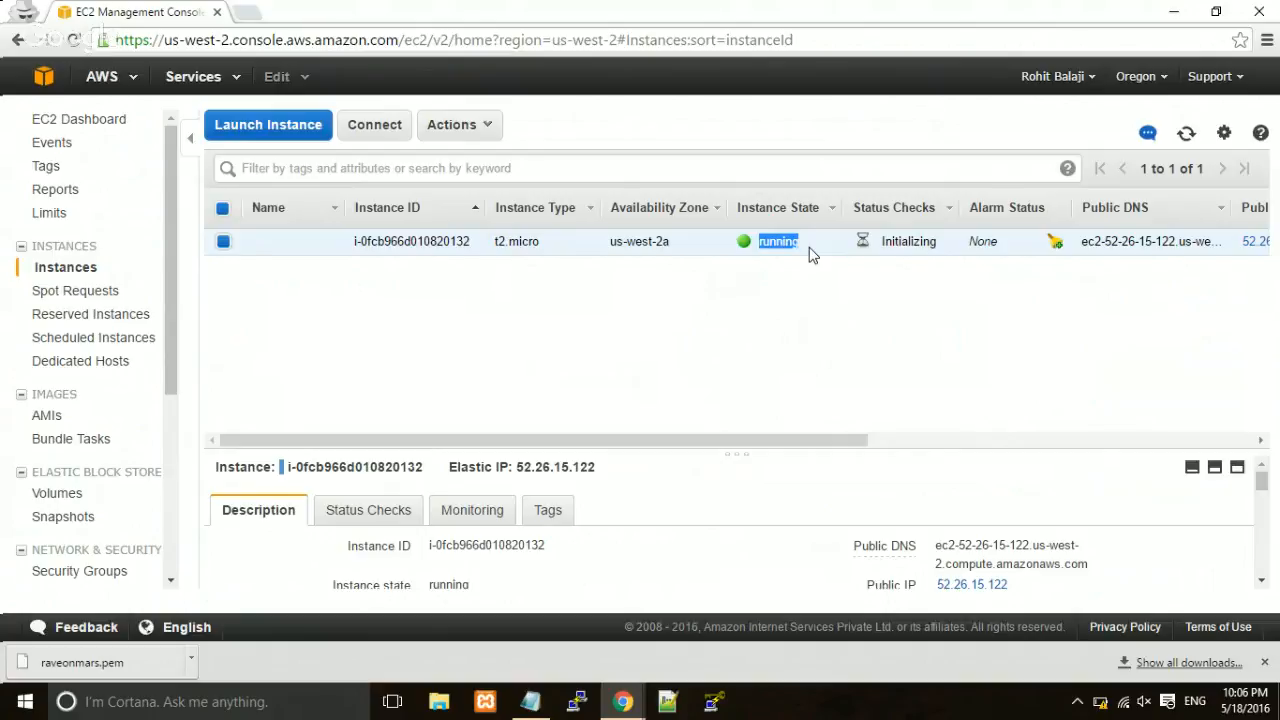
click(765, 300)
mouse_move(606, 704)
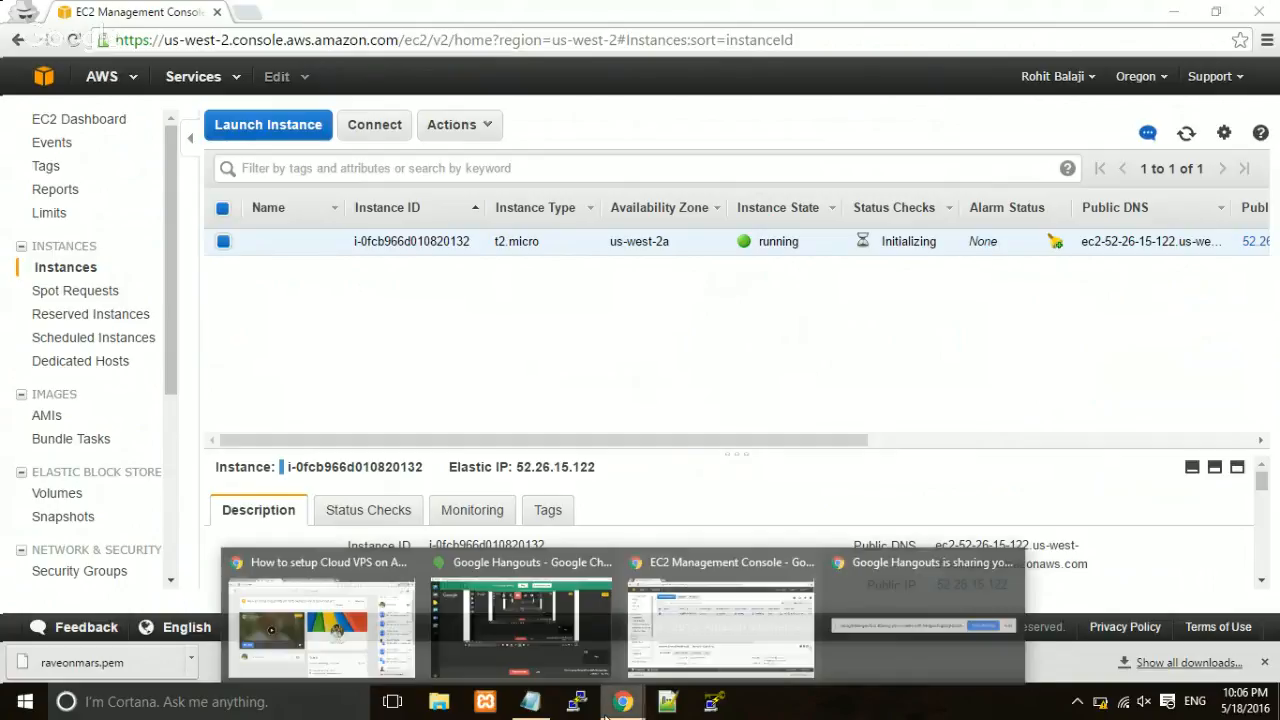